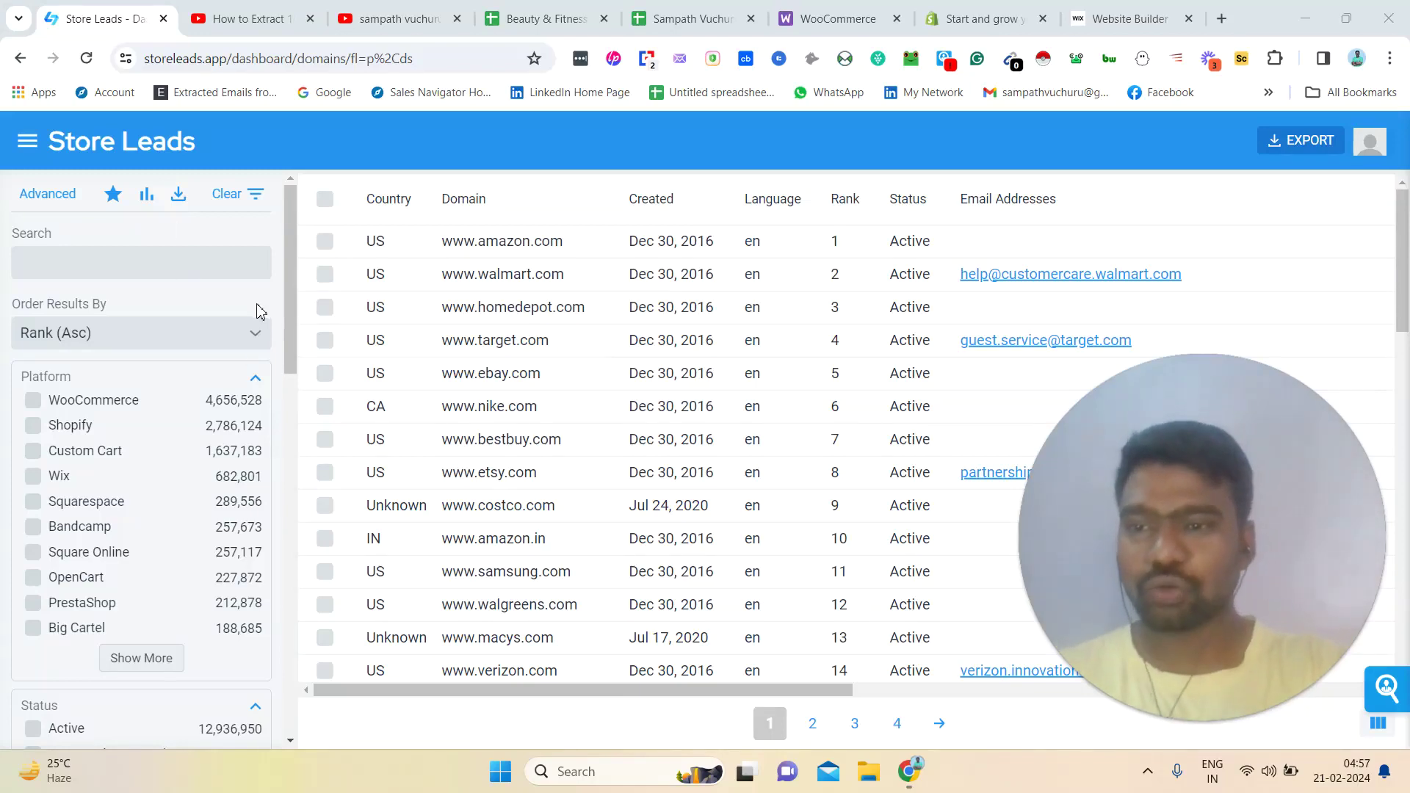
Look over the WooCommerce, Shopify and Wix sites in their browser tabs
scroll(294, 474, "down", 1)
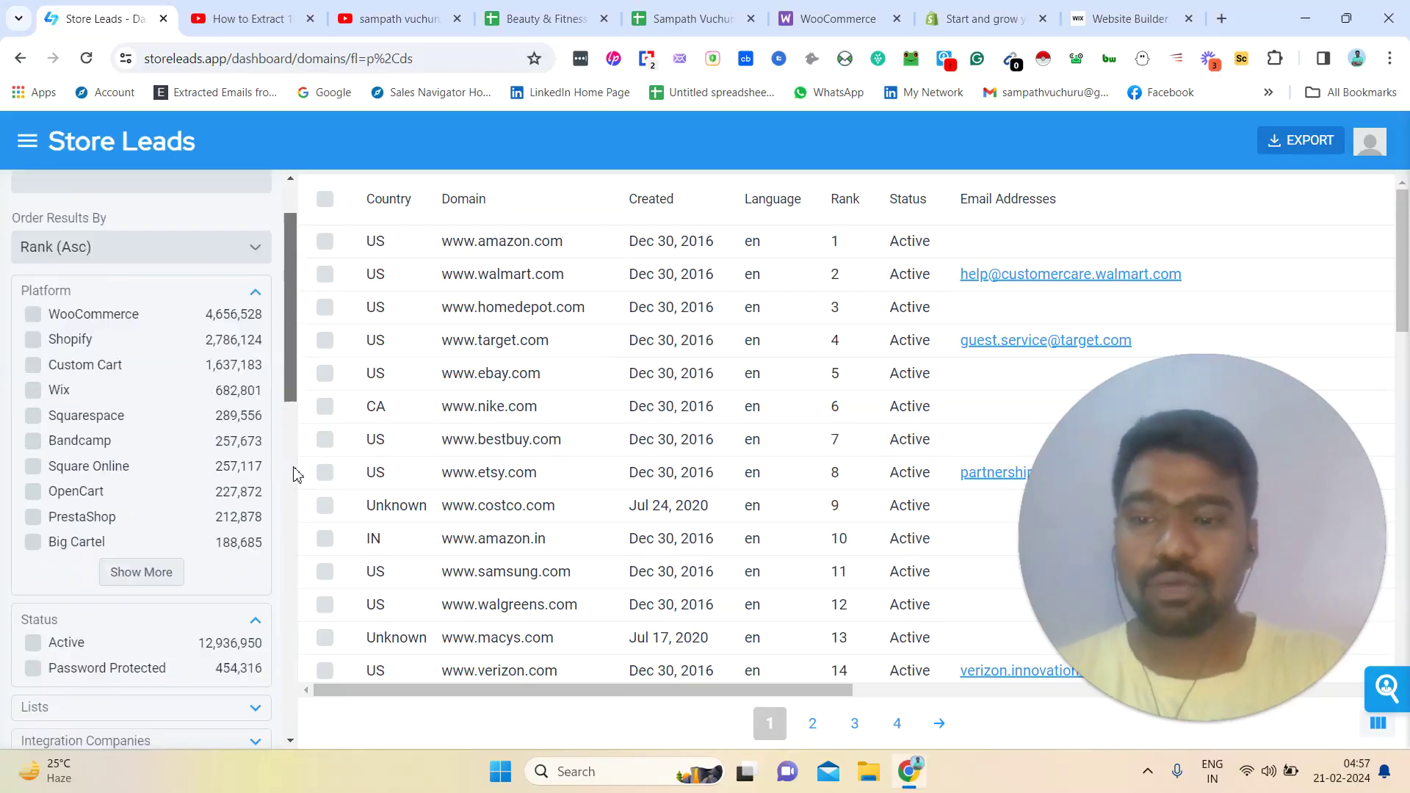
scroll(294, 473, "down", 6)
scroll(323, 314, "up", 10)
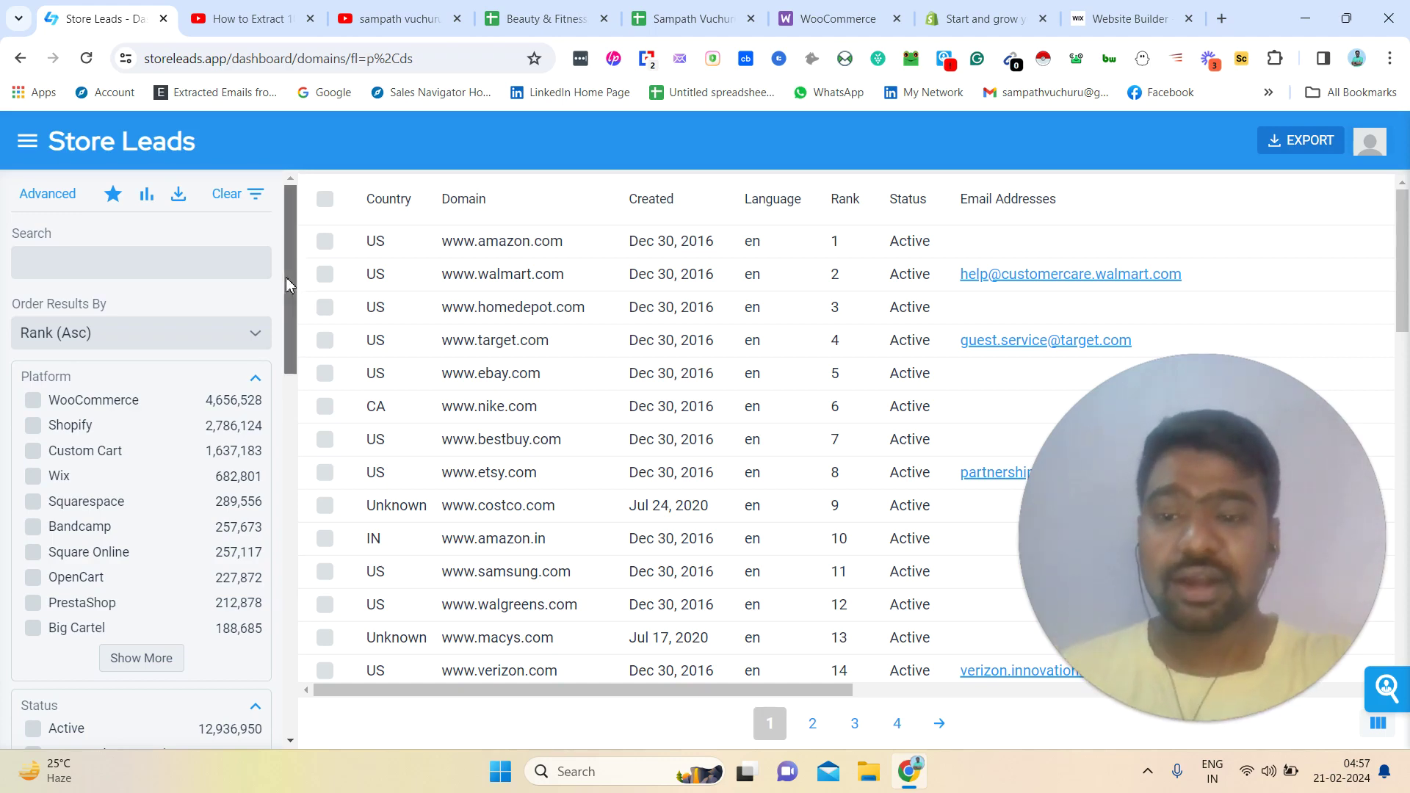
mouse_move(287, 282)
left_mouse_down()
mouse_move(299, 351)
mouse_move(303, 284)
left_mouse_up()
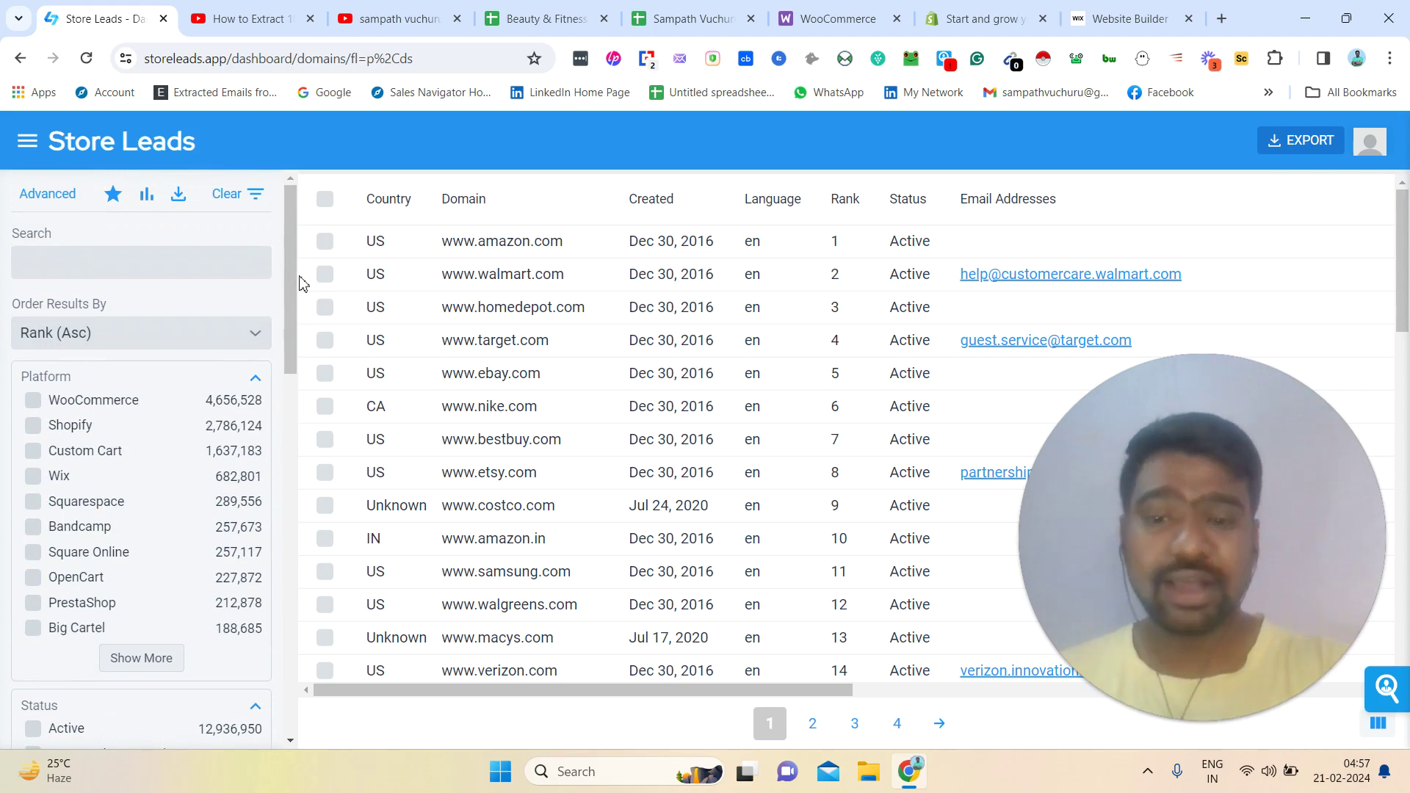
left_click(840, 10)
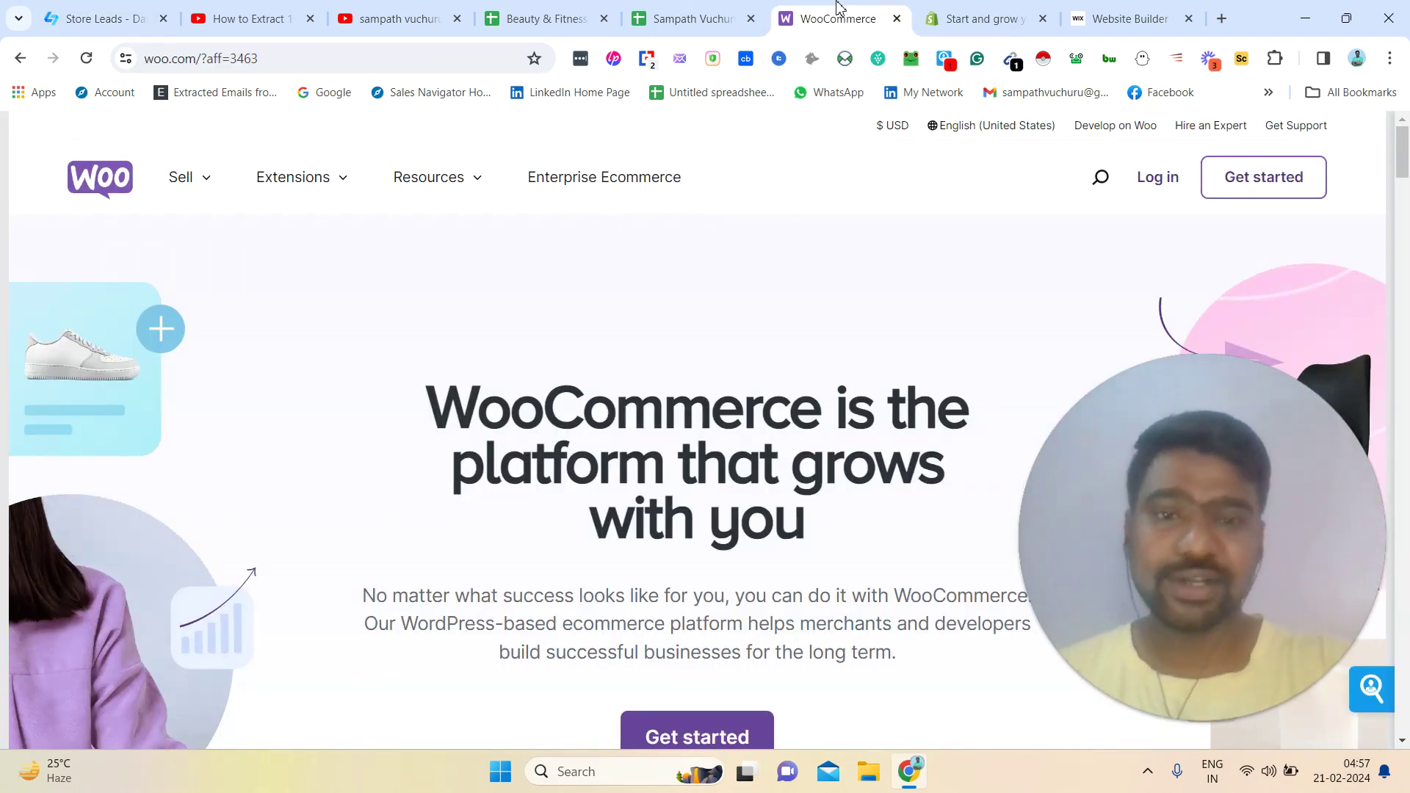
left_click(958, 10)
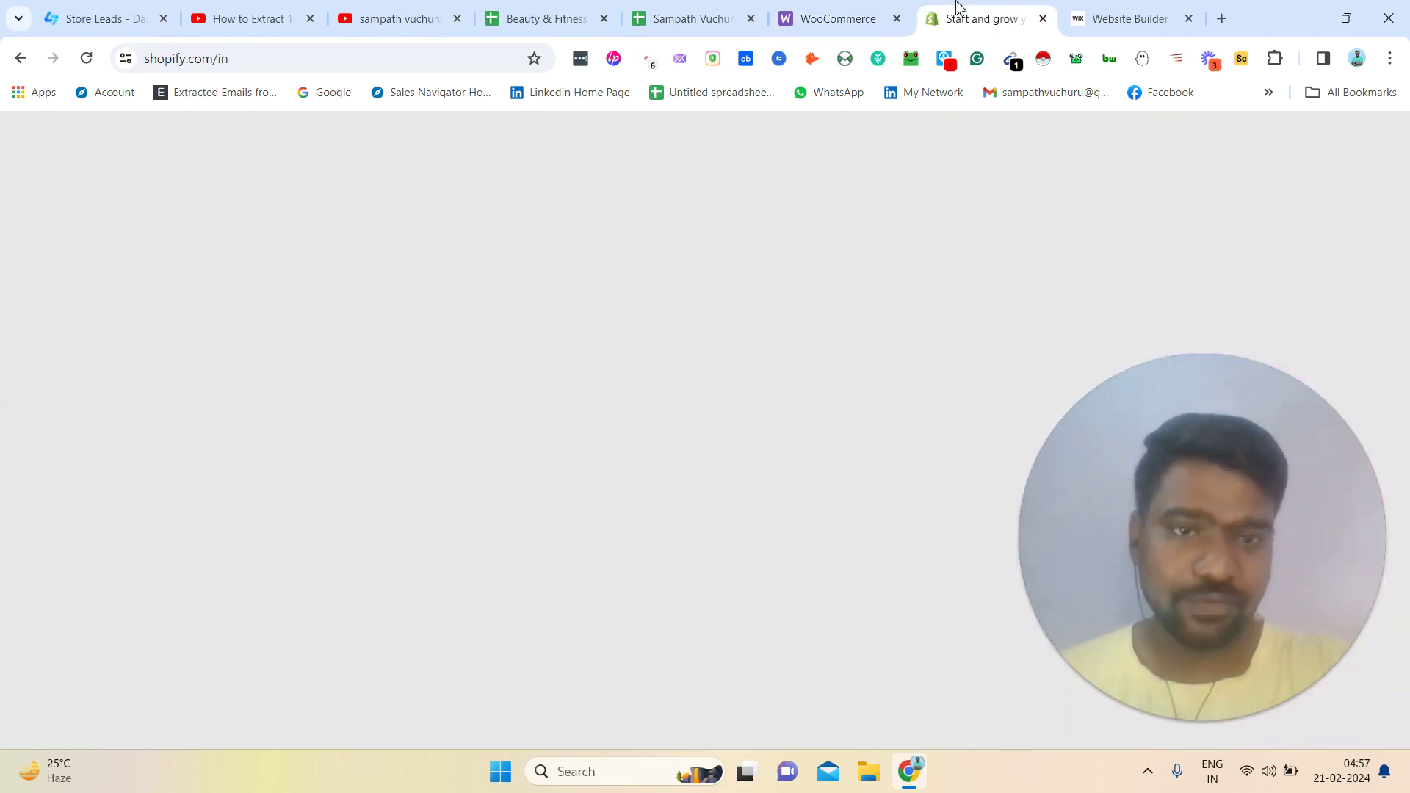
left_click(1113, 11)
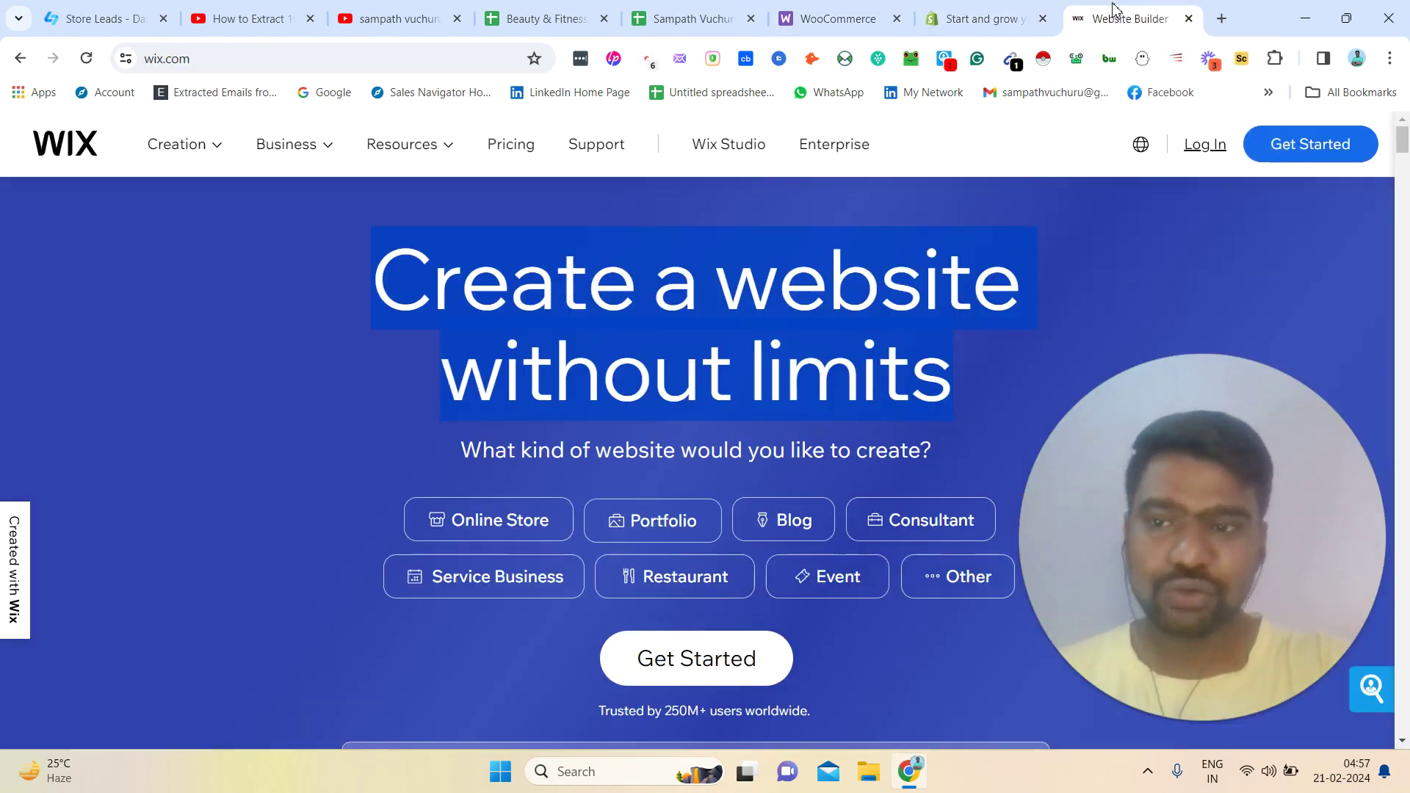
Return to the Store Leads dashboard, then bring up the Google Sheets data list example
left_click(122, 10)
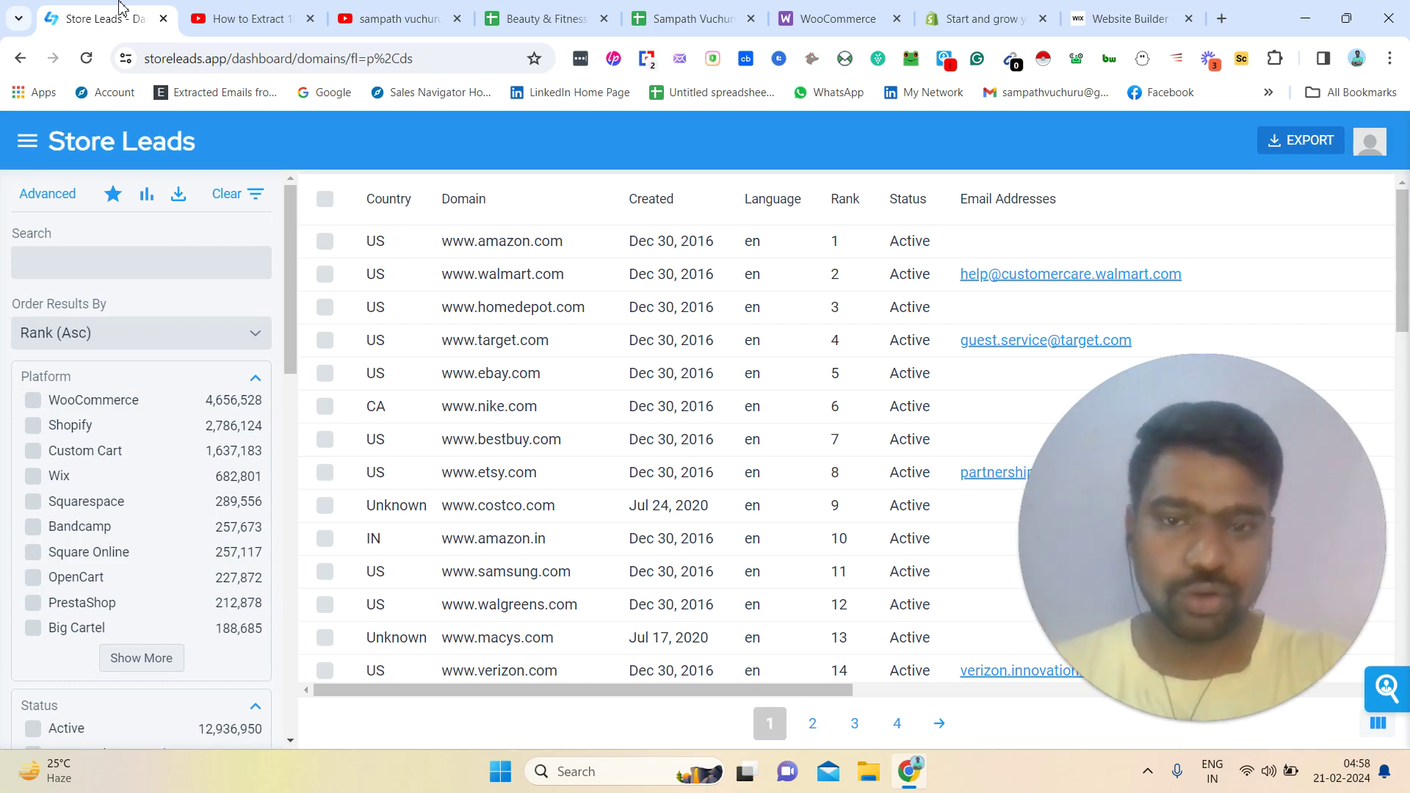
left_click_drag(285, 249, 321, 221)
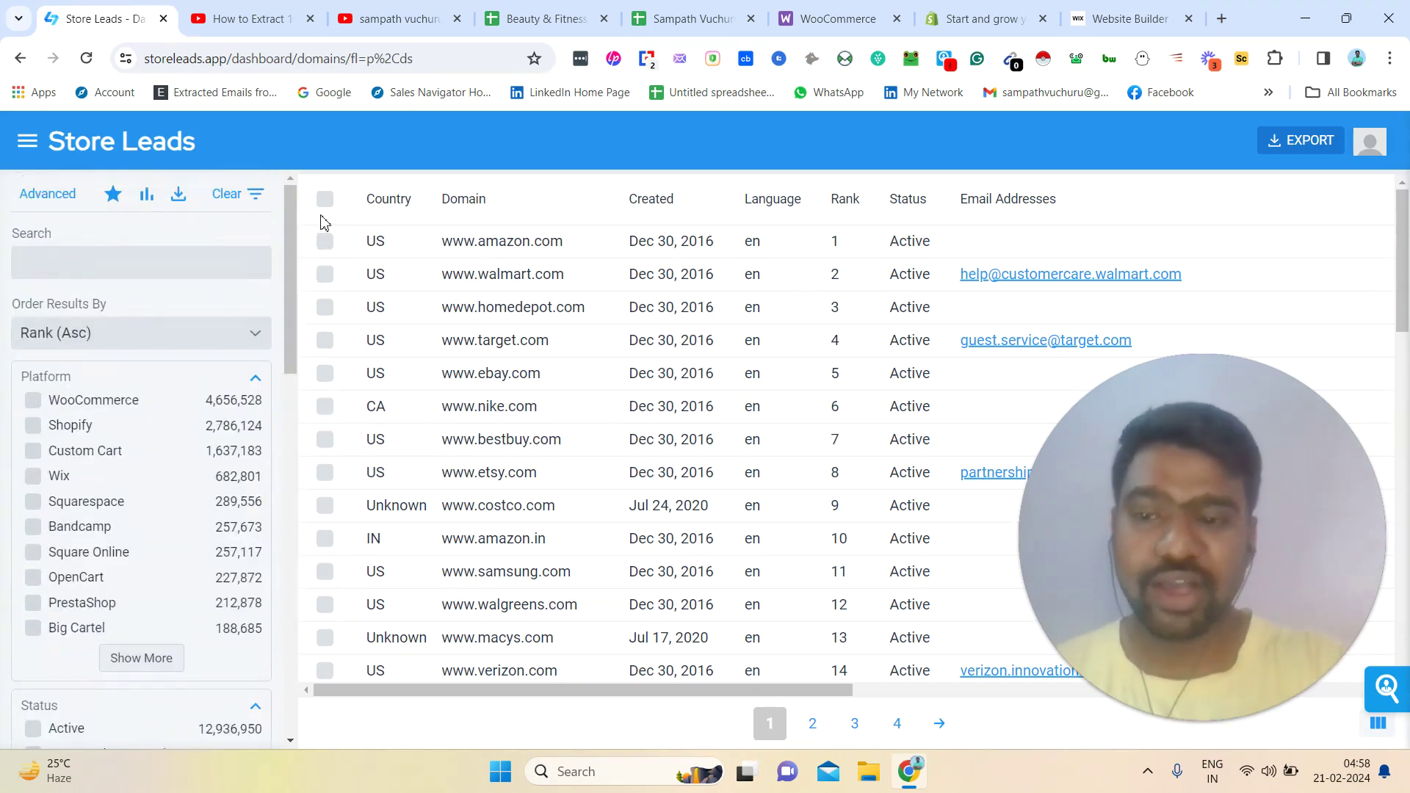
left_click(688, 6)
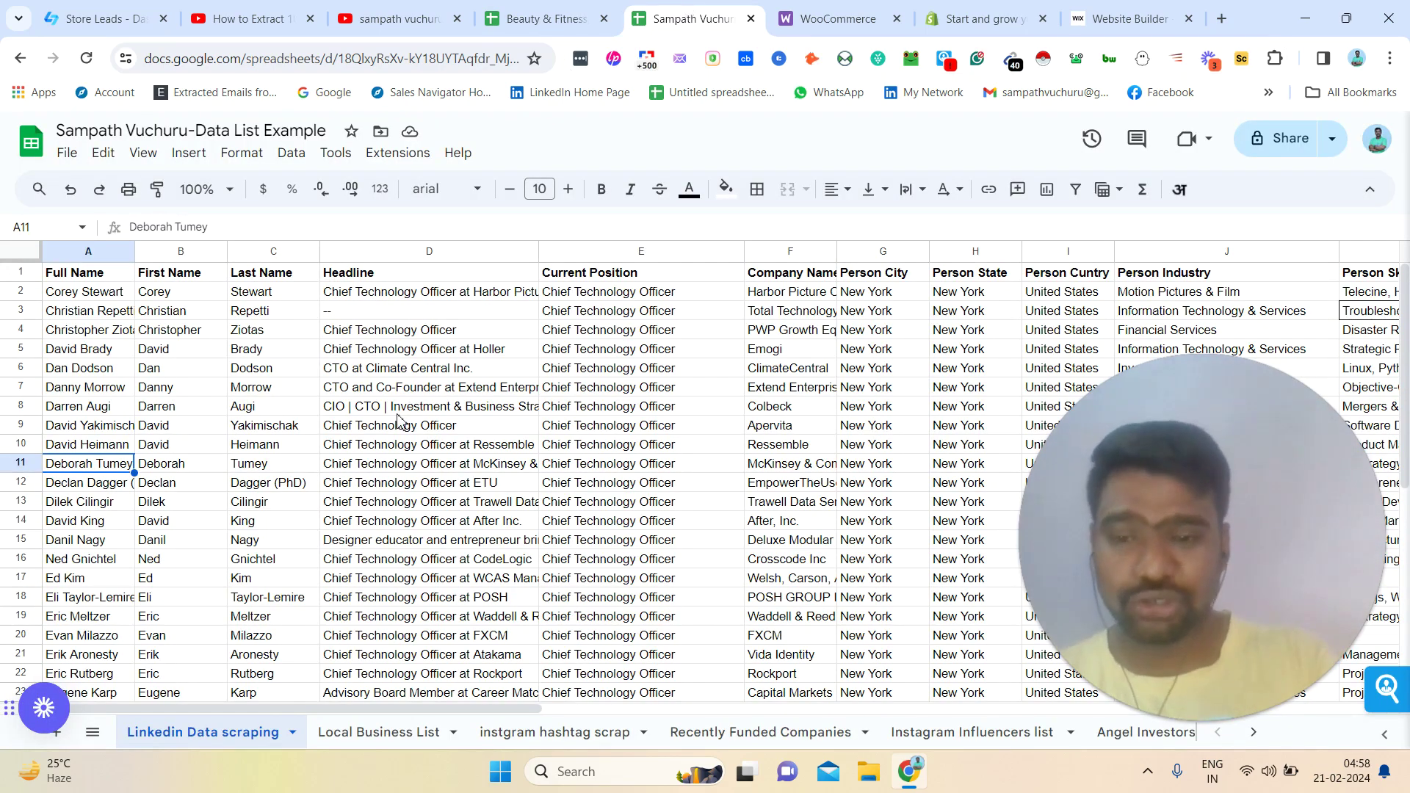
Note the sample Headline entry in D8, then browse a record on the Local Business List sheet
left_click(397, 416)
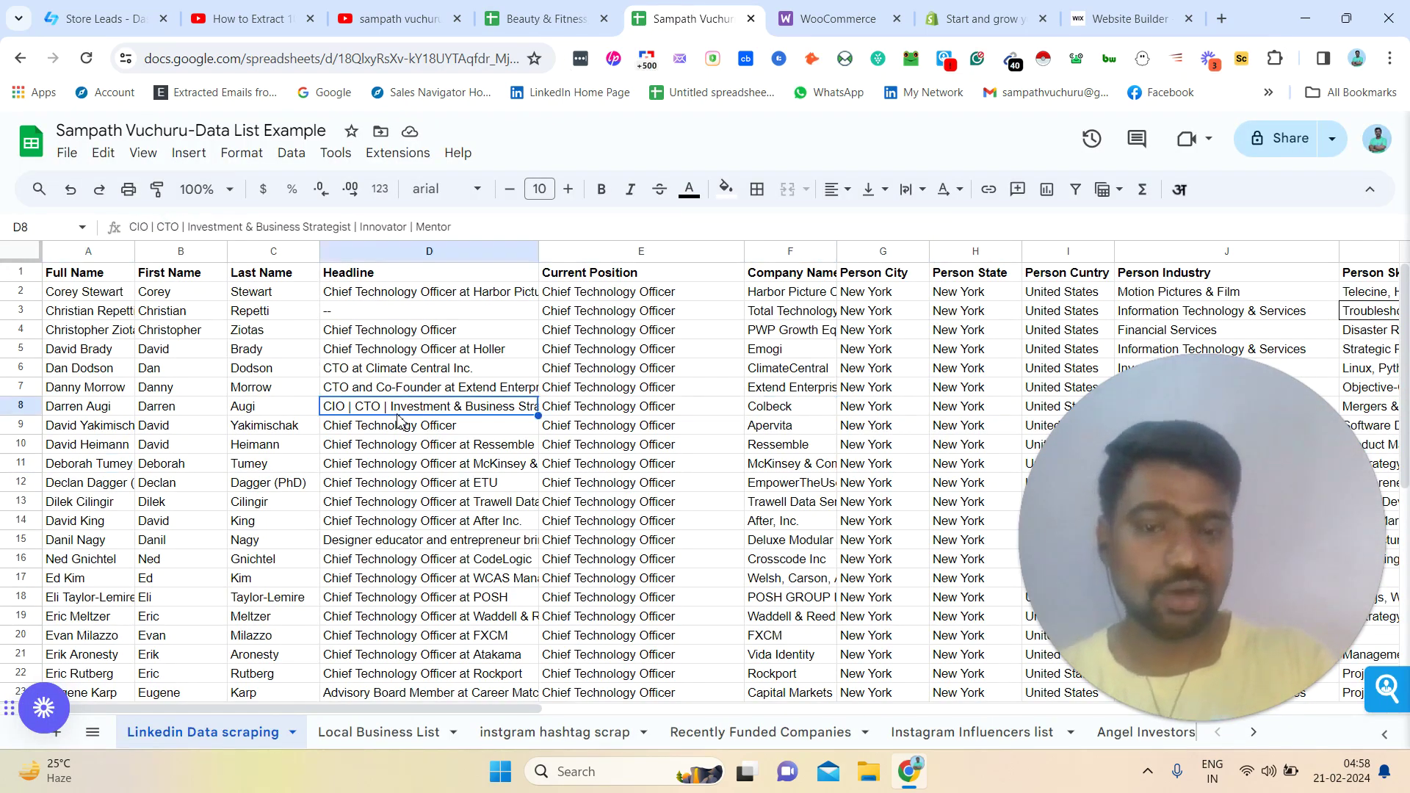
left_click(351, 734)
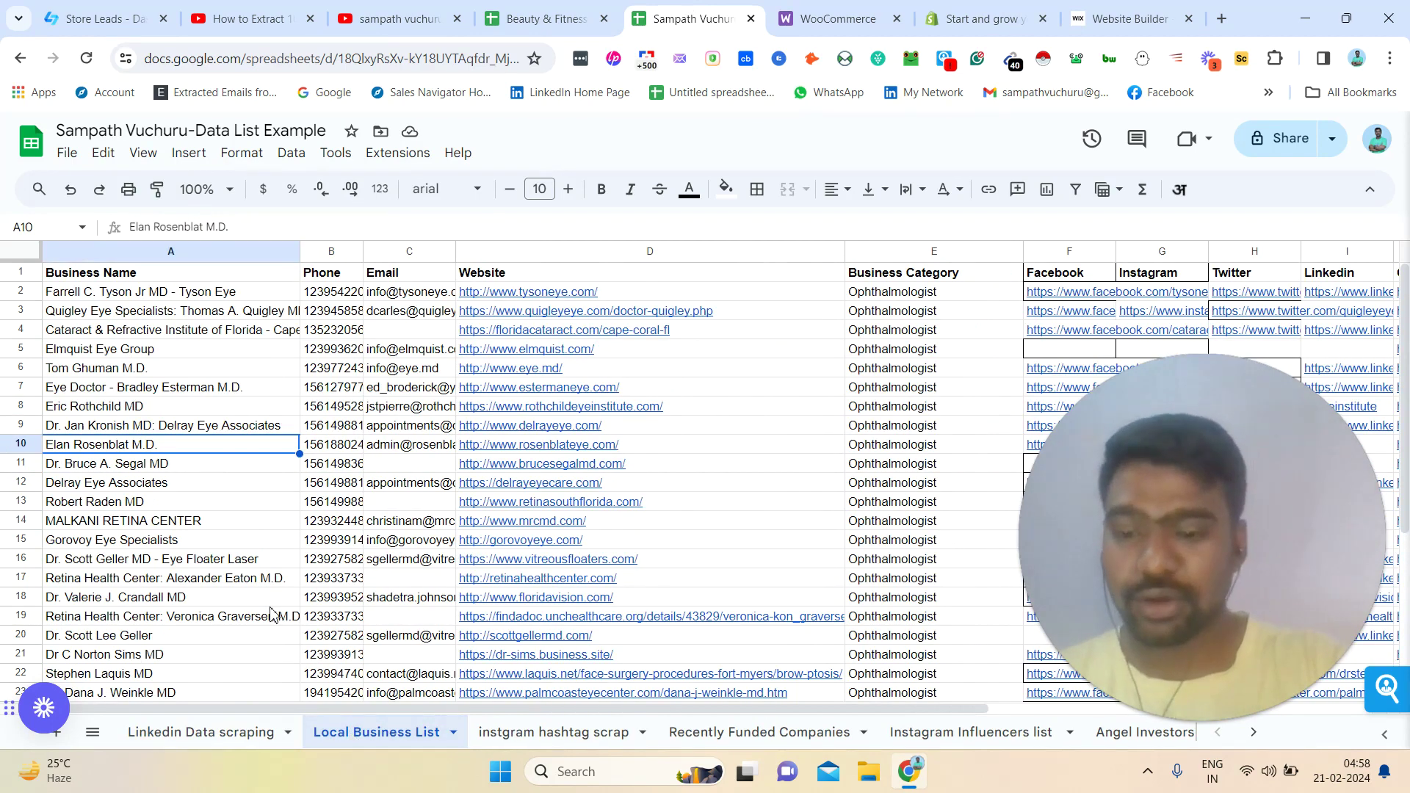
key("Down")
key("Down")
key("Down")
key("Down")
key("Down")
key("Down")
key("Down")
key("Down")
key("Right")
key("Right")
key("Right")
key("Right")
key("Right")
key("Right")
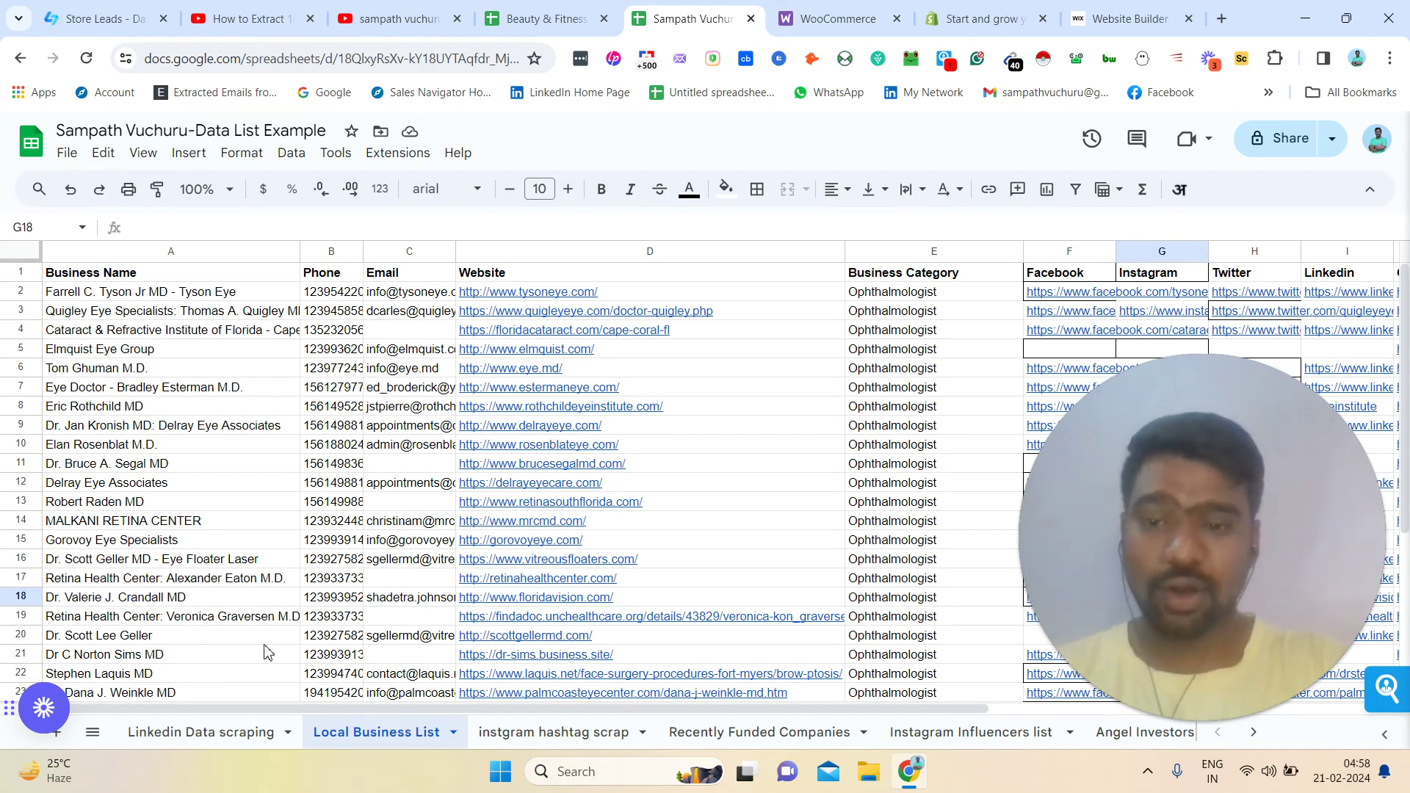
On the instgram hashtag scrap sheet, trace the African Fashion & Lifestyle account's website and phone
left_click(540, 734)
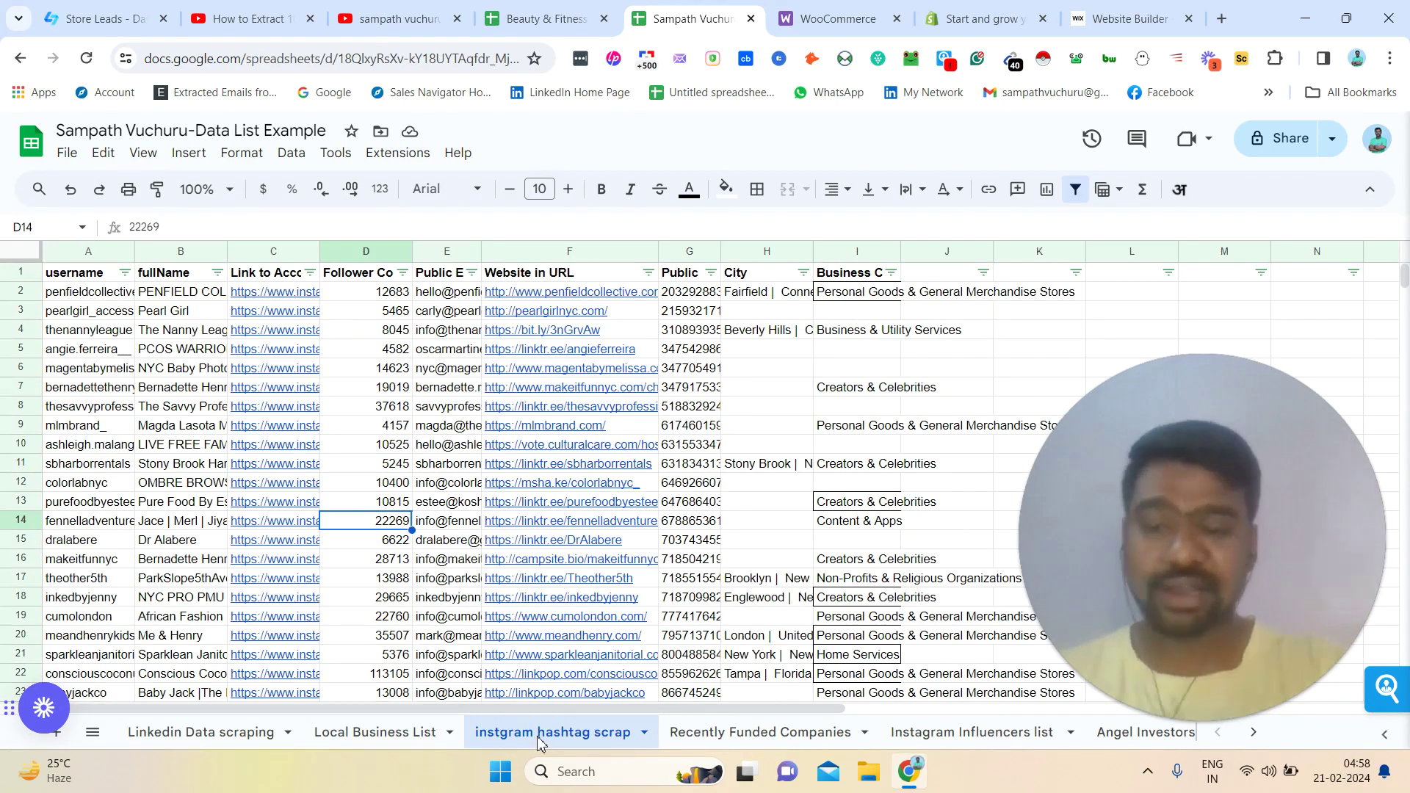
left_click(186, 619)
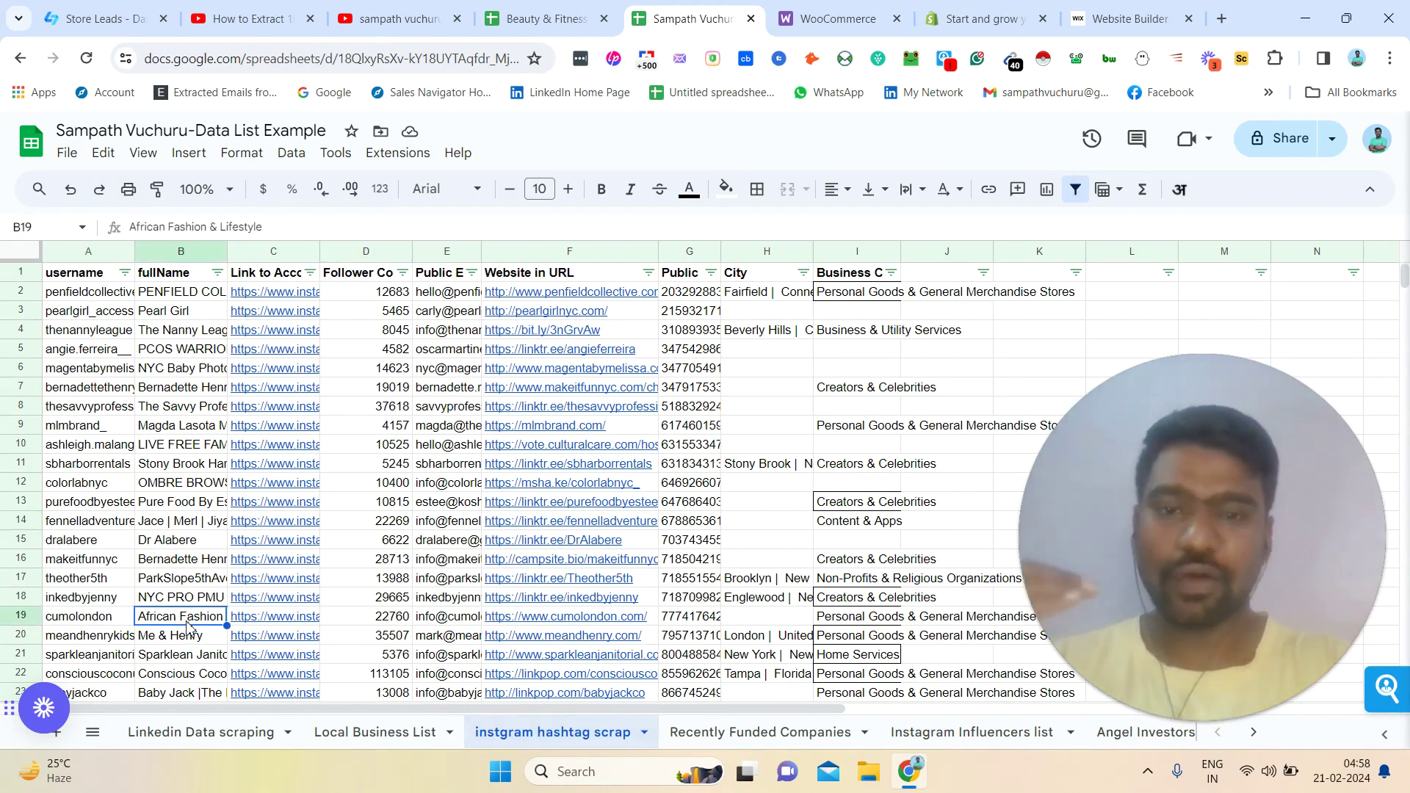
key("Right")
key("Right")
key("Right")
key("Right")
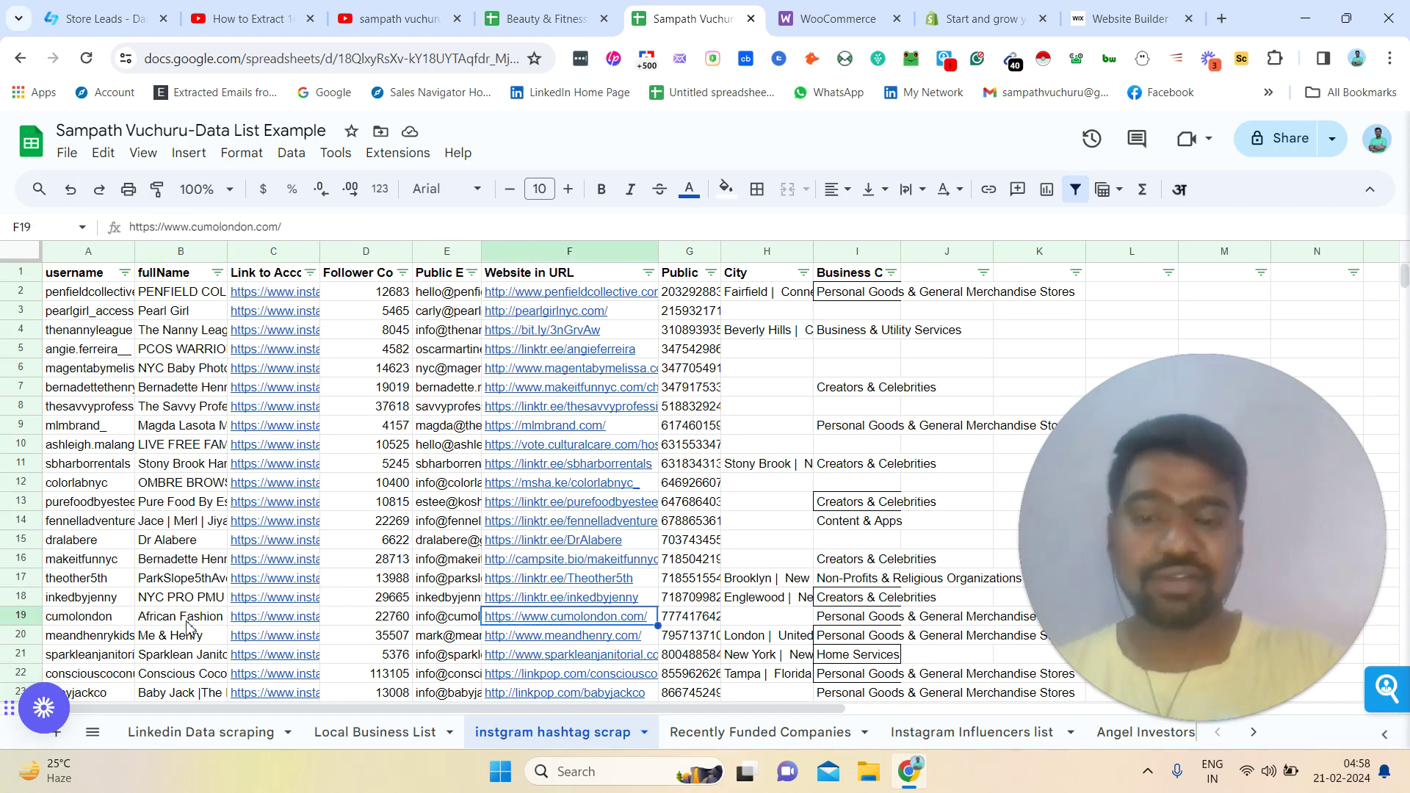
key("Right")
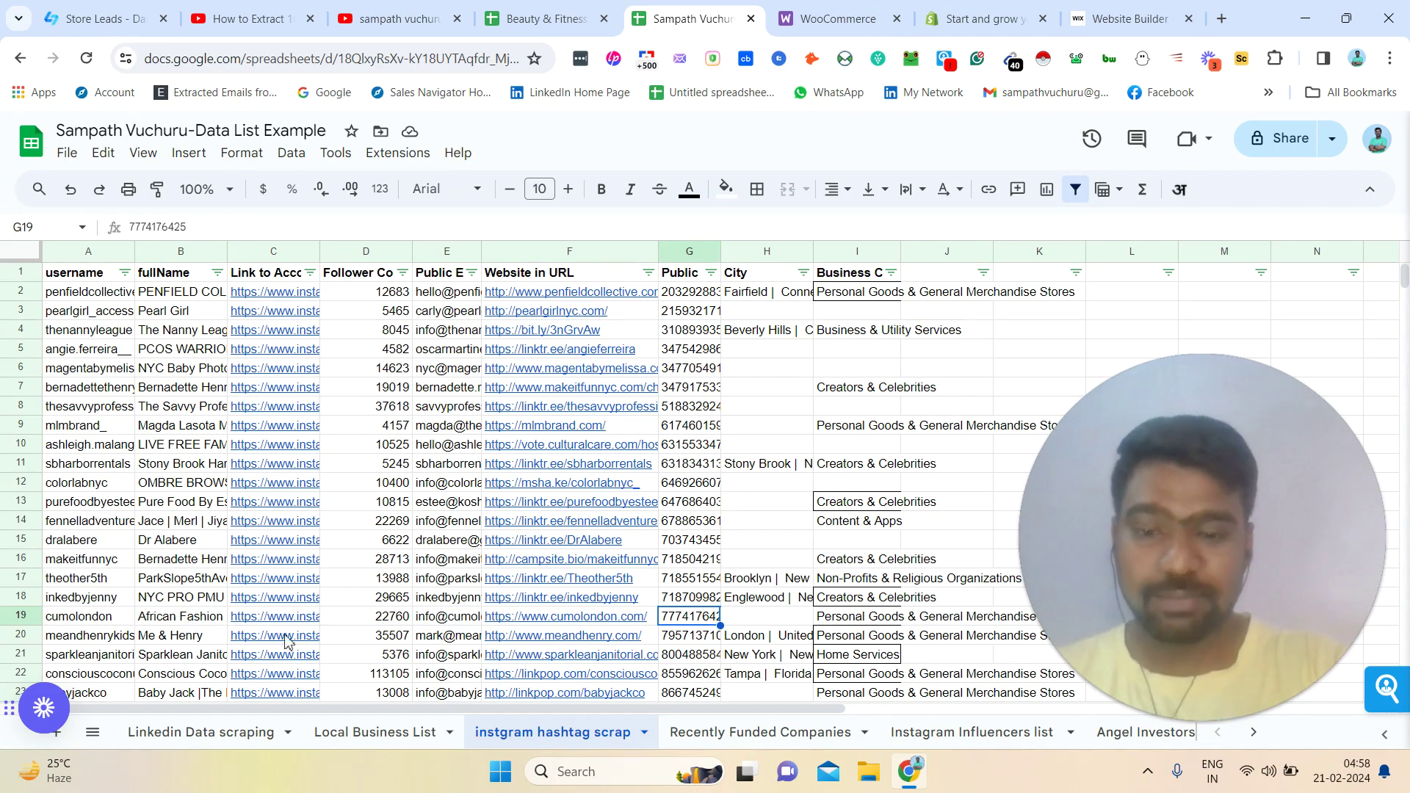
Review the Recently Funded Companies sheet, then select the influencers' follower counts in C4:C13
left_click(738, 732)
left_click(406, 483)
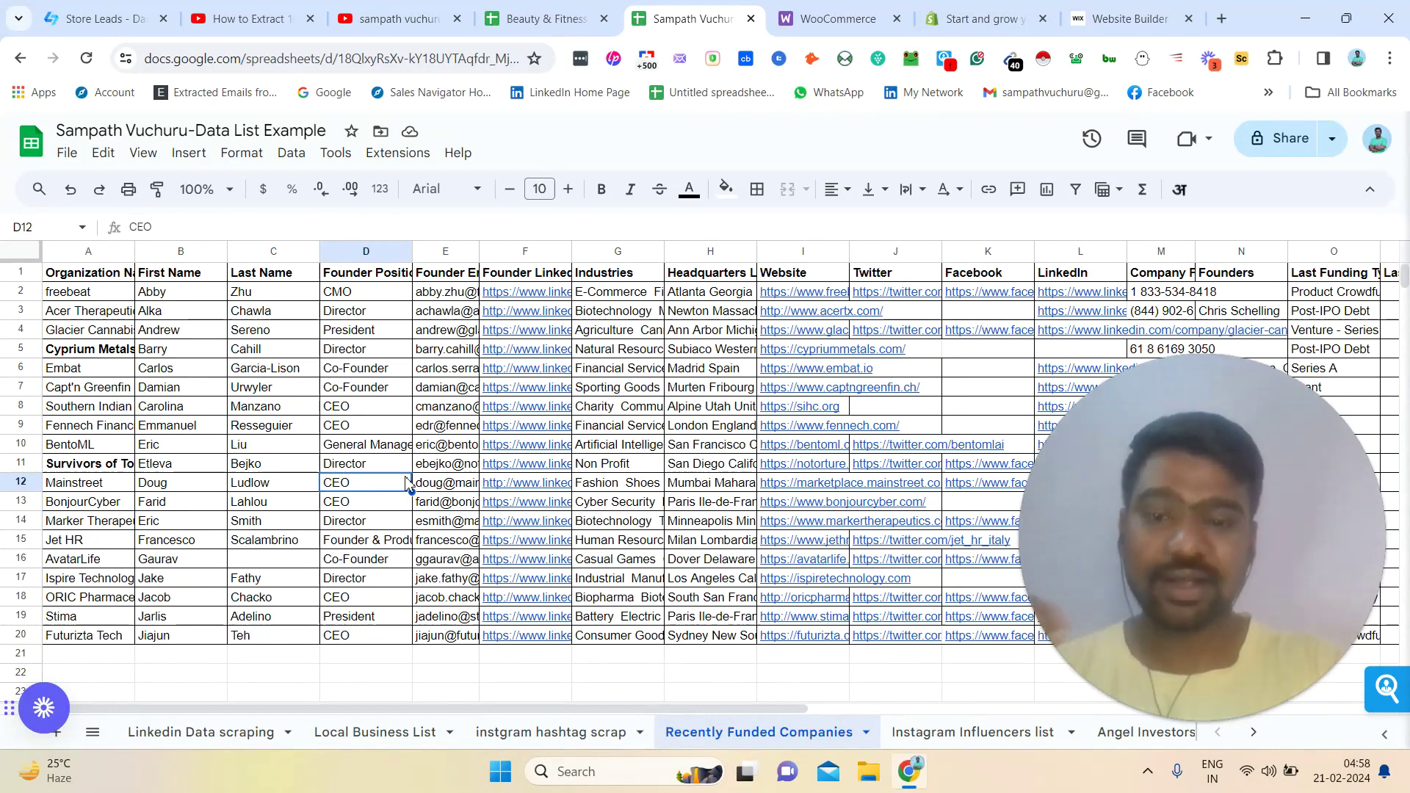
left_click(975, 730)
left_click(608, 598)
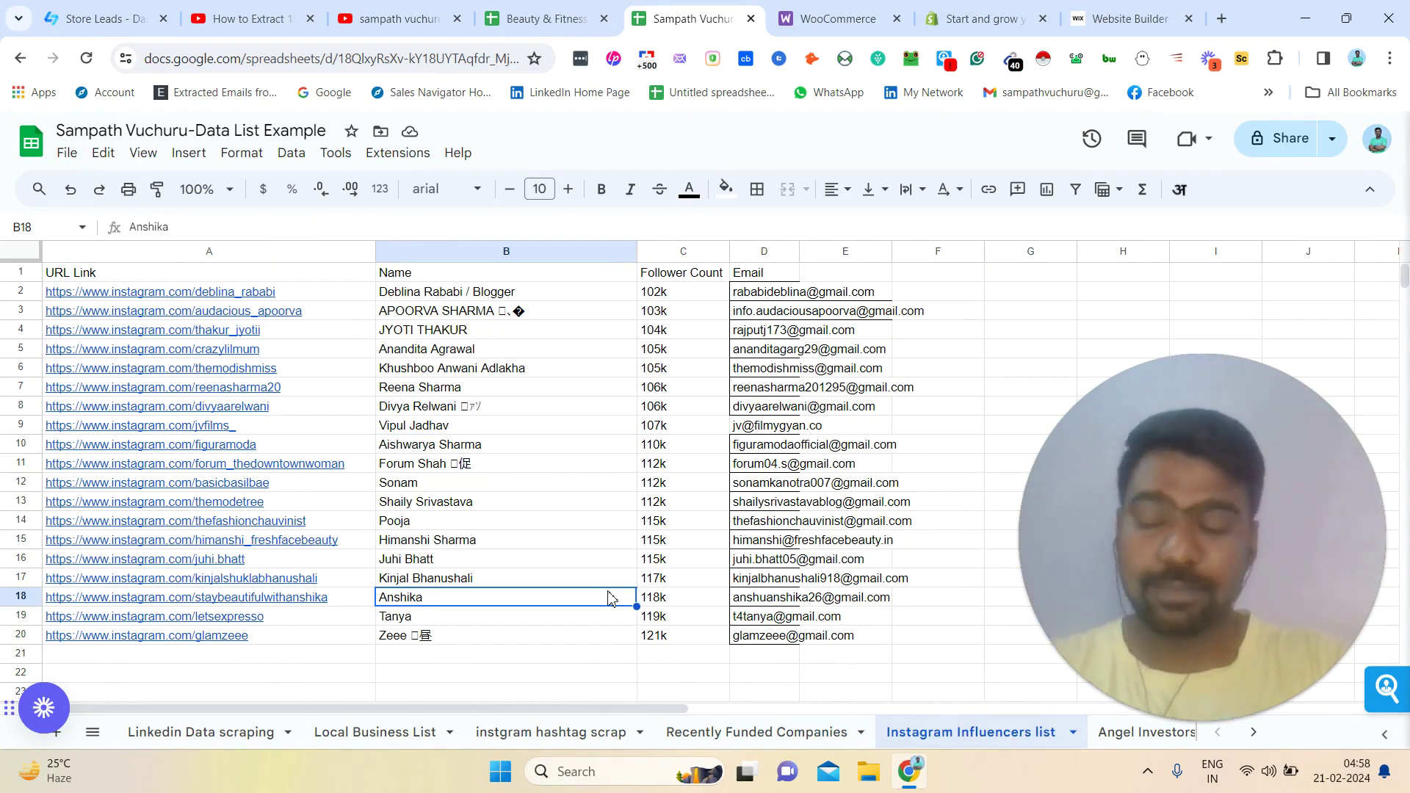
left_click(602, 466)
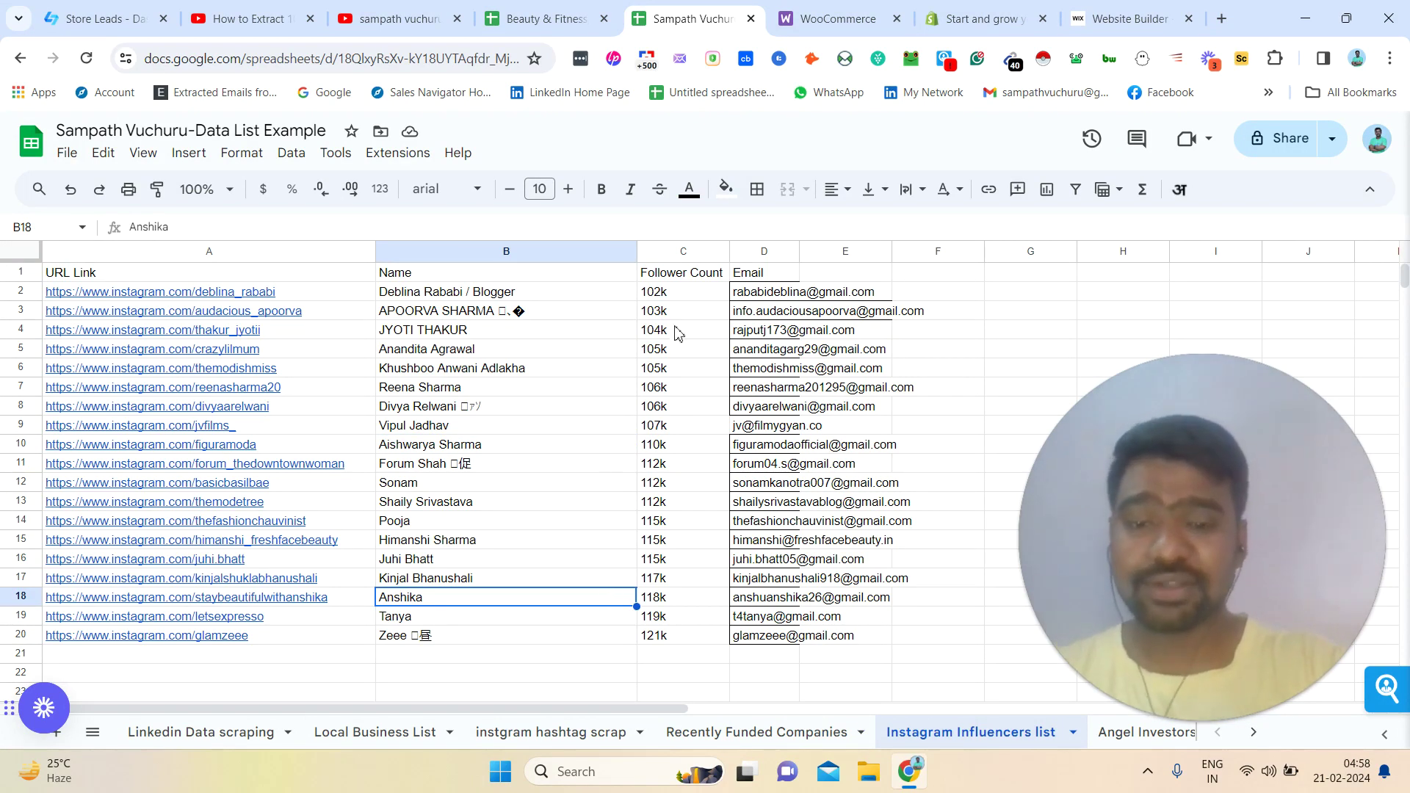
left_click_drag(676, 331, 677, 512)
Check influencer names in B7 and B15, view Angel Investors List, then return to Local Business List
left_click(491, 387)
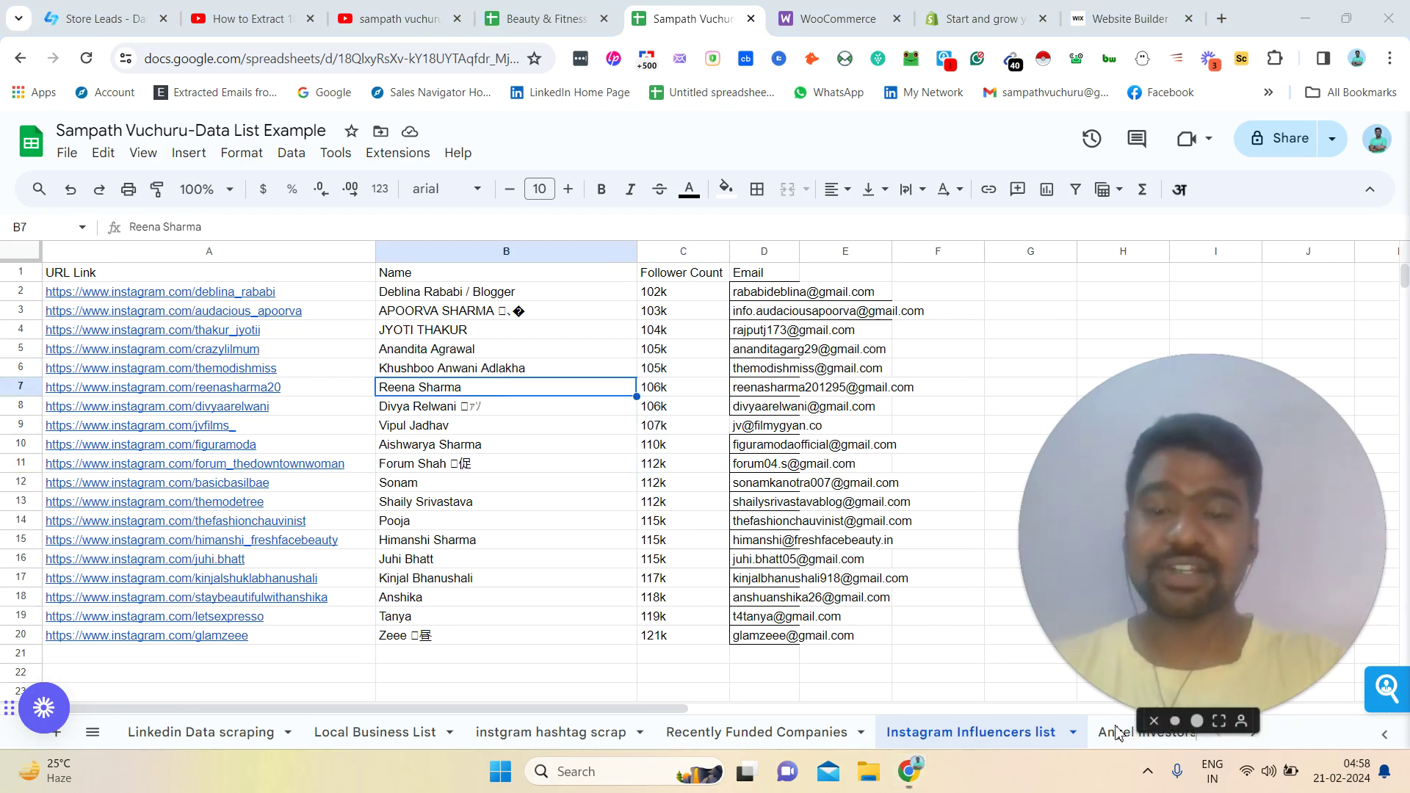
left_click(571, 542)
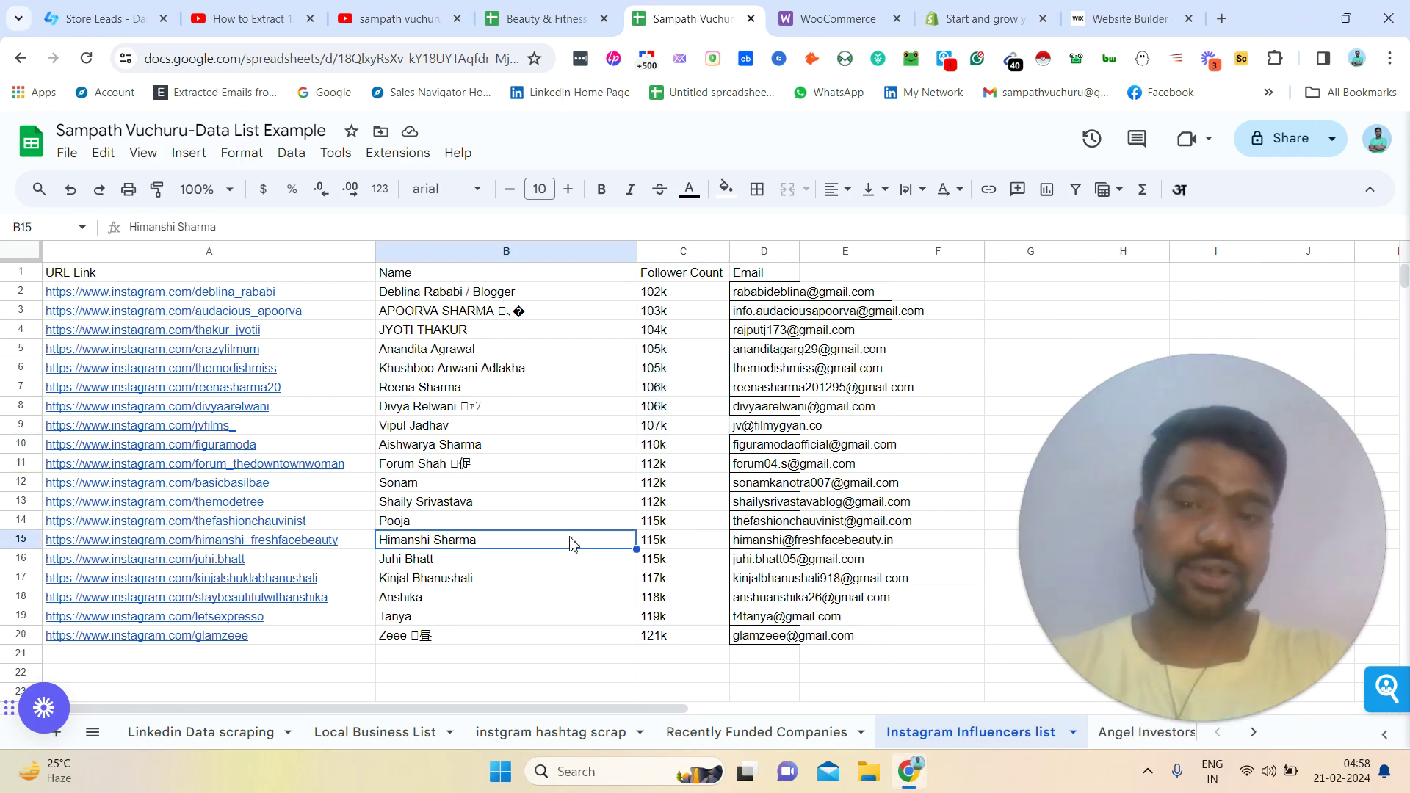
left_click(1136, 733)
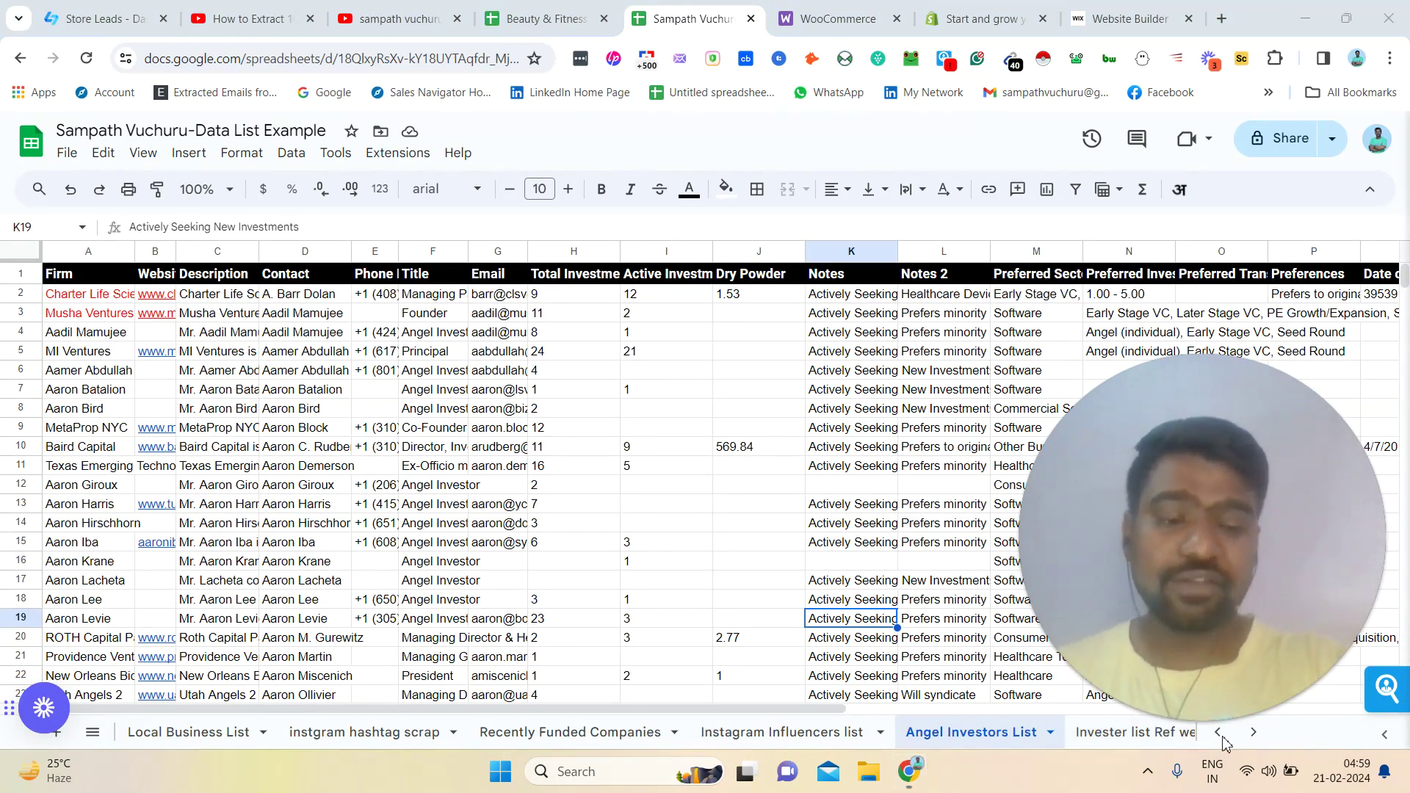
left_click(246, 734)
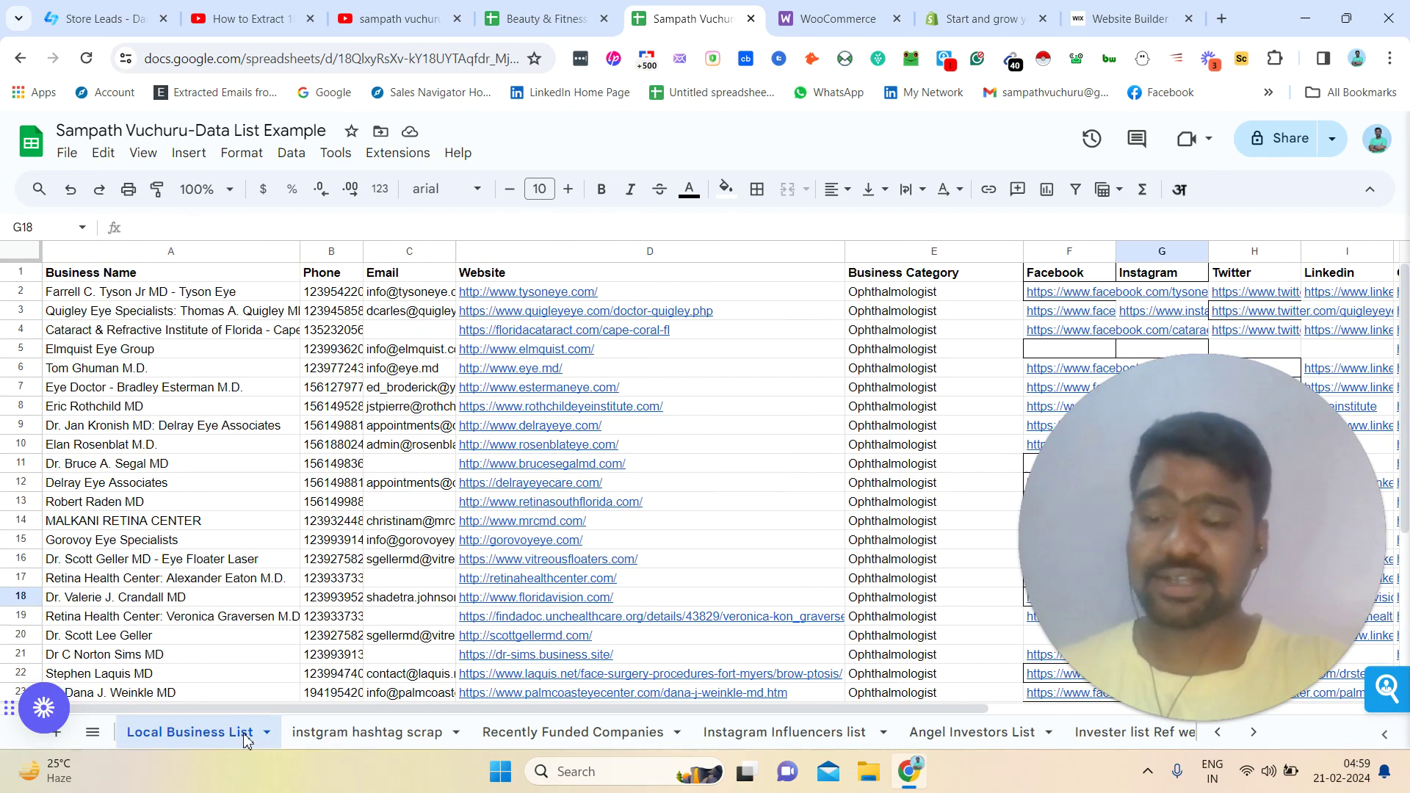
Glance at the YouTube video's B2B services description, then go back to the Store Leads dashboard
left_click(279, 9)
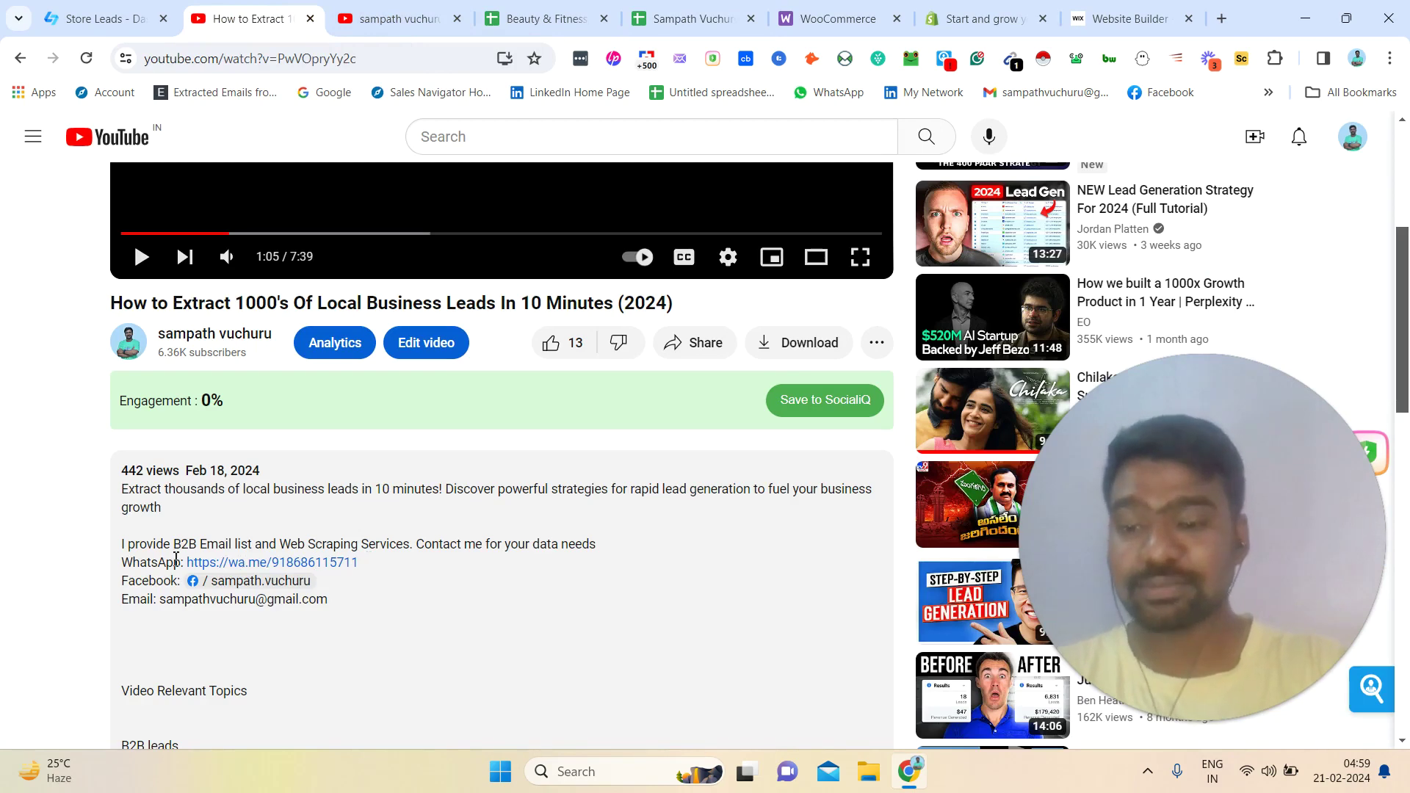
left_click_drag(176, 560, 156, 542)
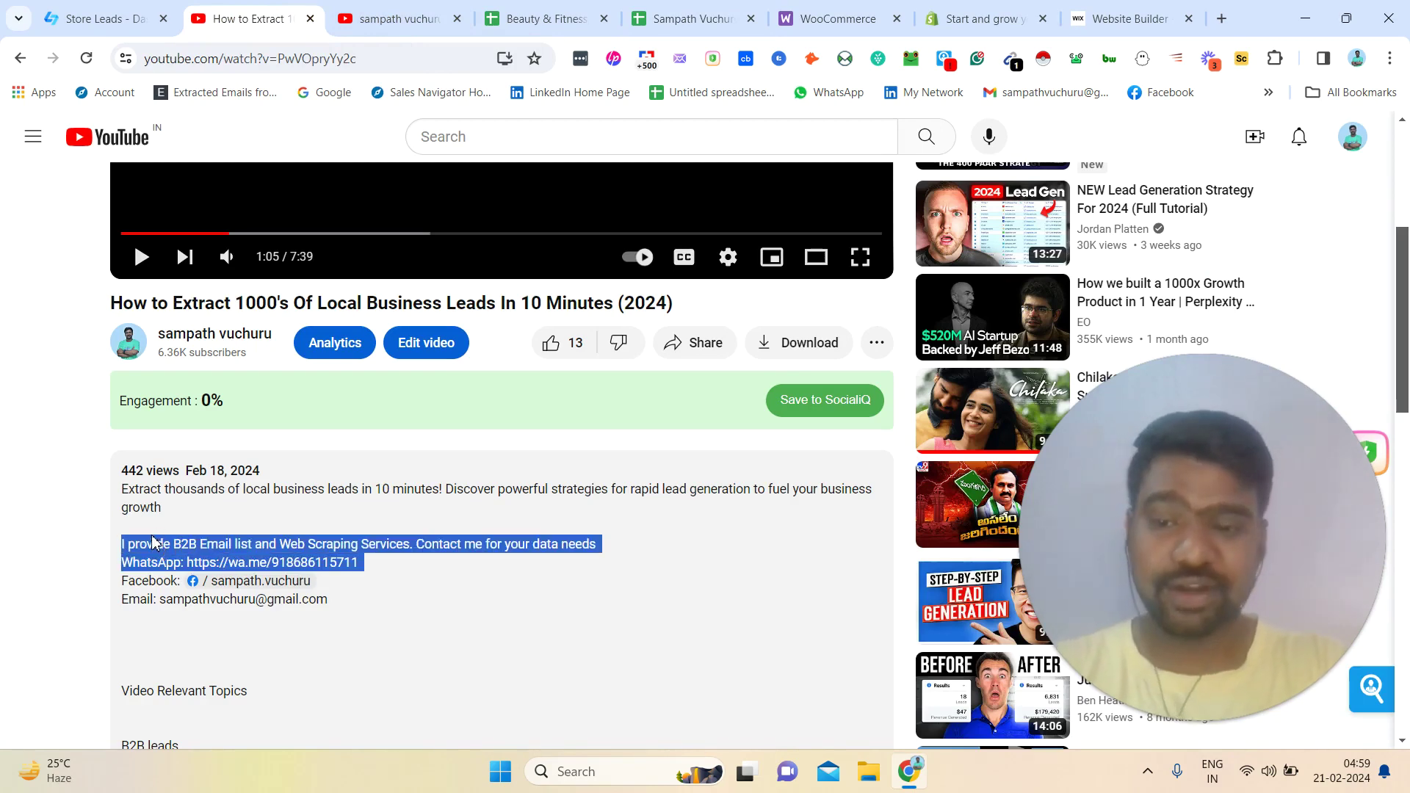
left_click(191, 486)
left_click(93, 9)
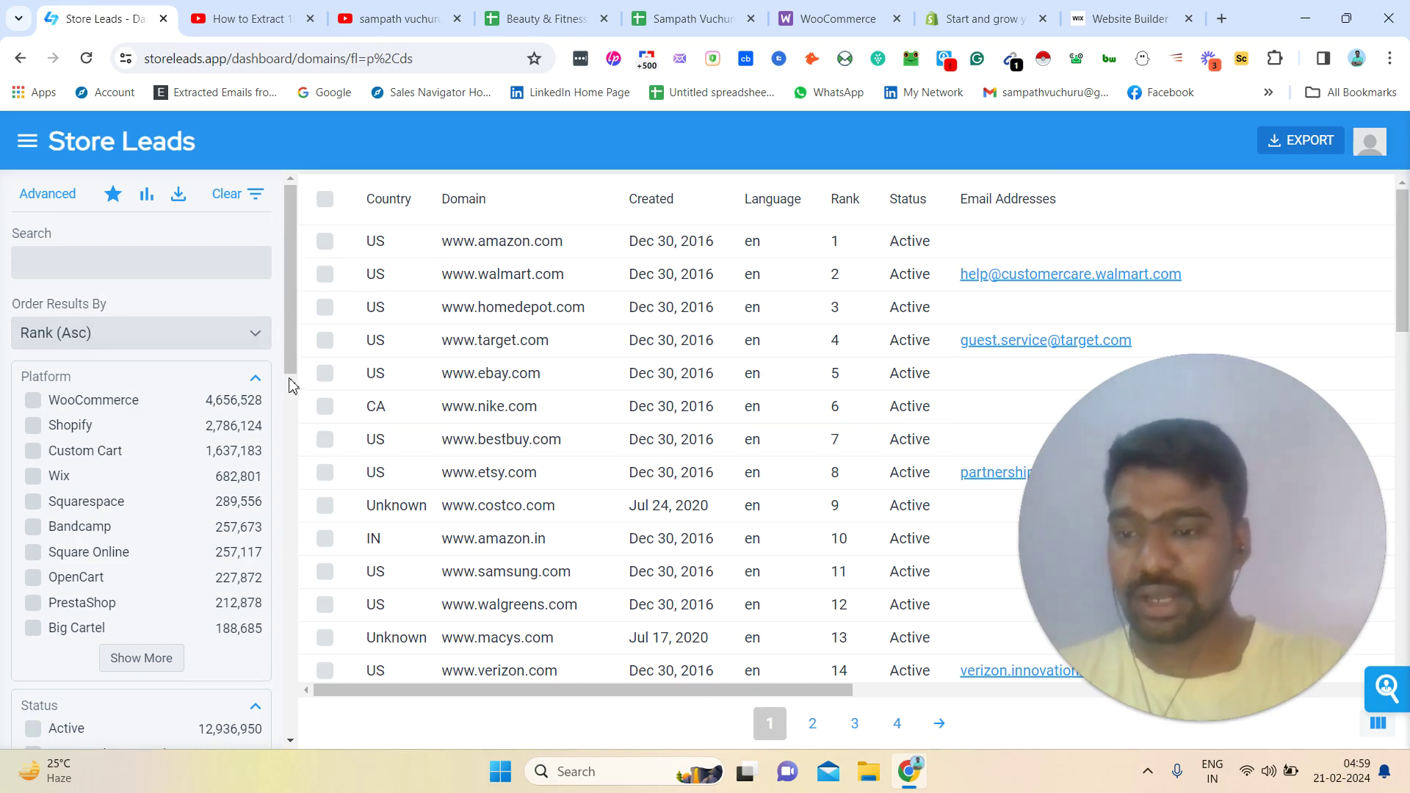
left_click_drag(290, 335, 299, 394)
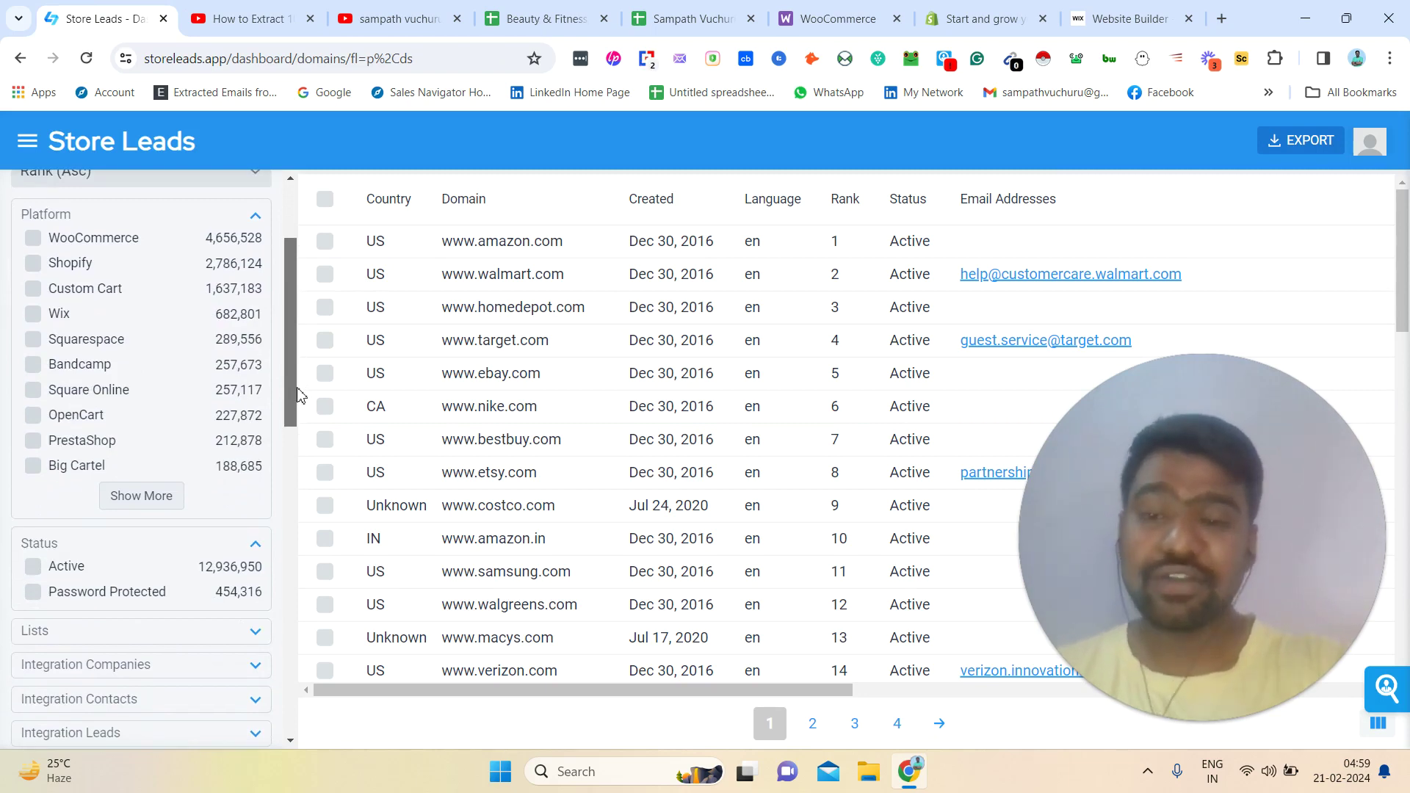
left_click_drag(298, 390, 290, 319)
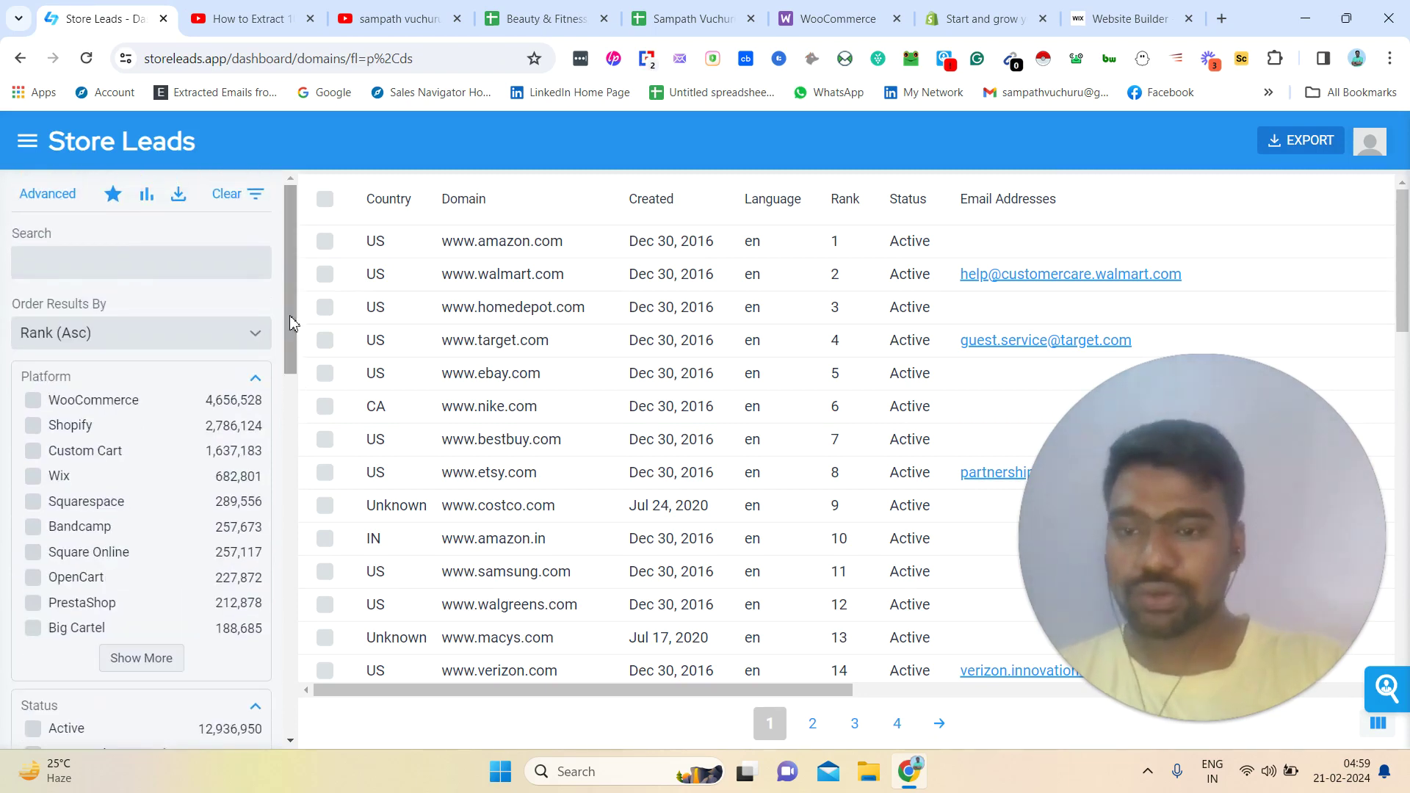
mouse_move(83, 376)
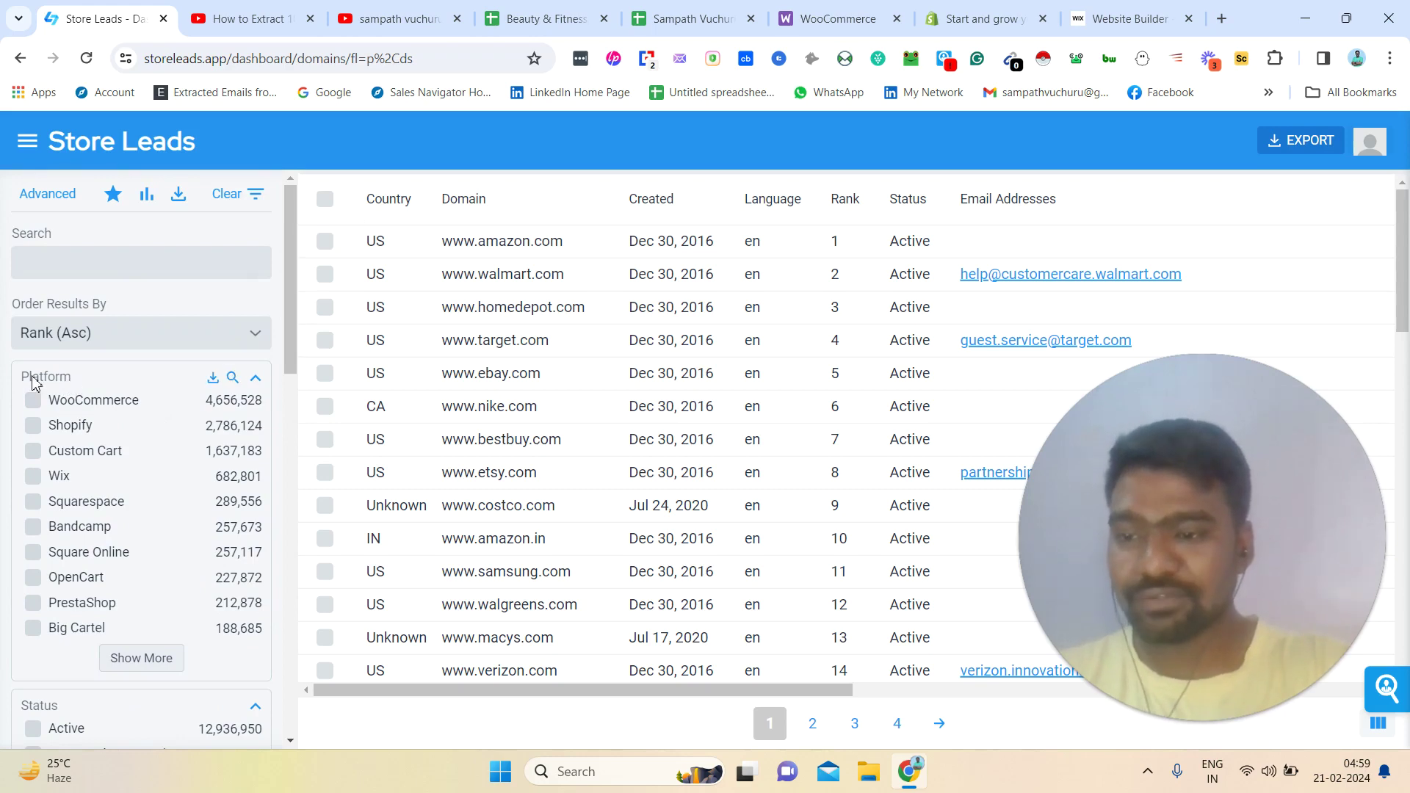
left_click_drag(292, 285, 304, 416)
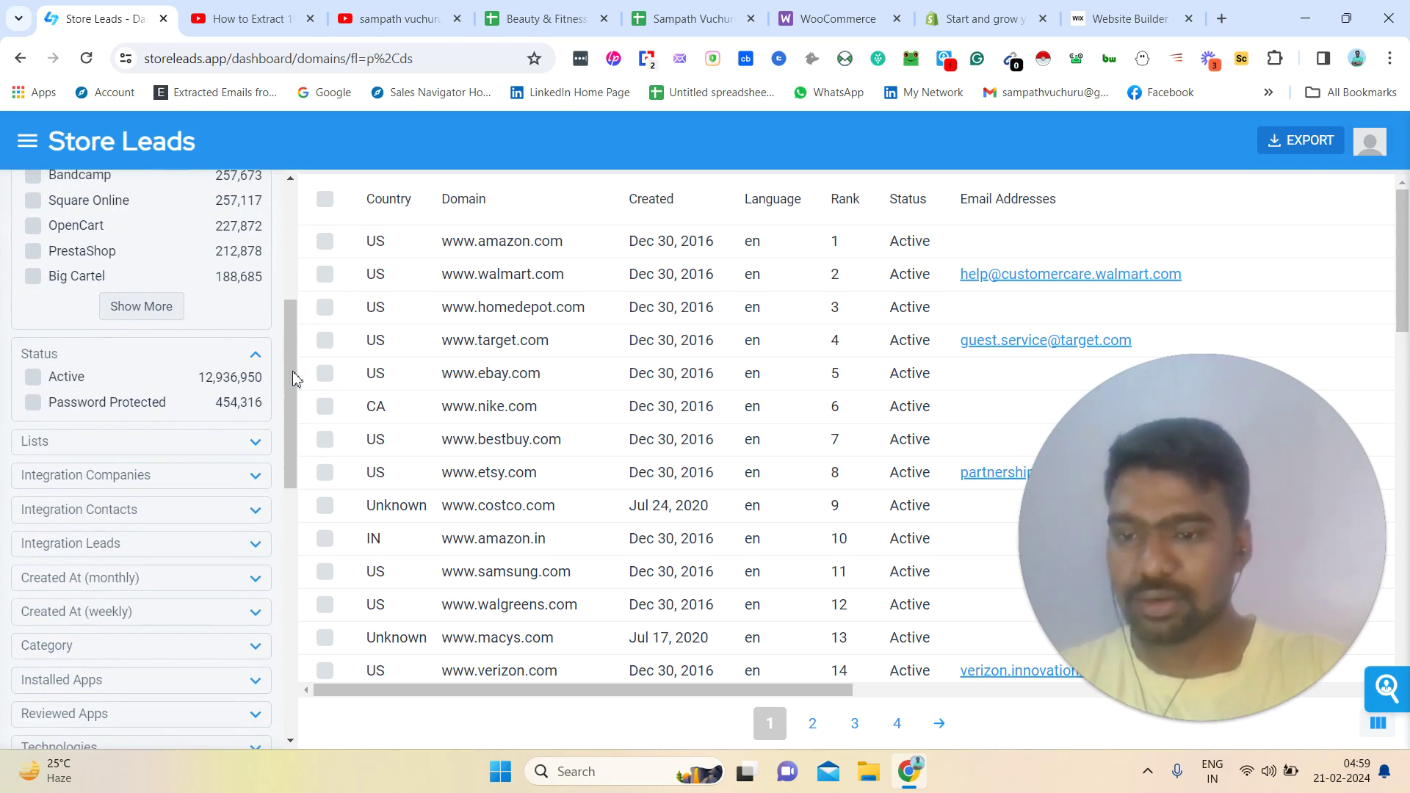
left_click_drag(293, 378, 292, 417)
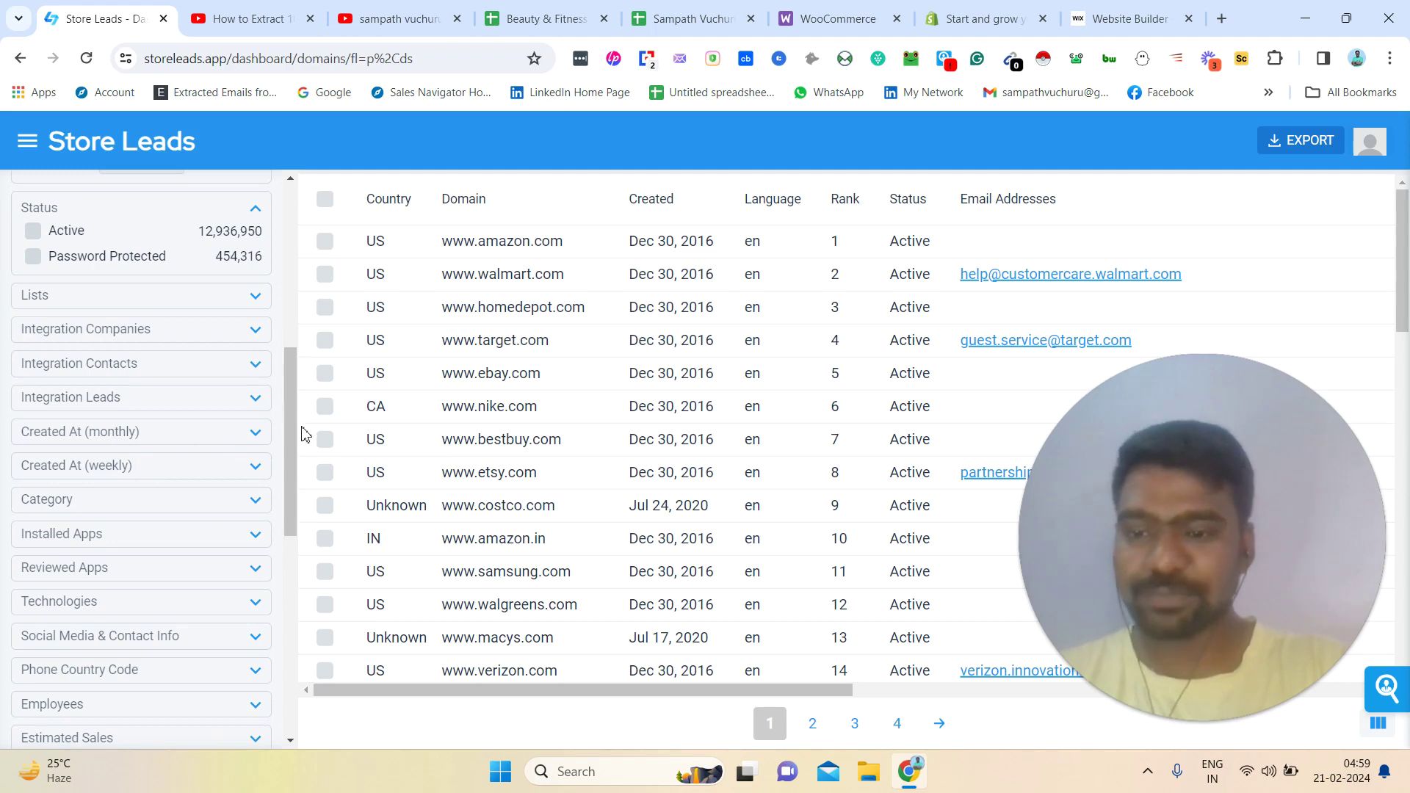
left_click_drag(289, 417, 290, 470)
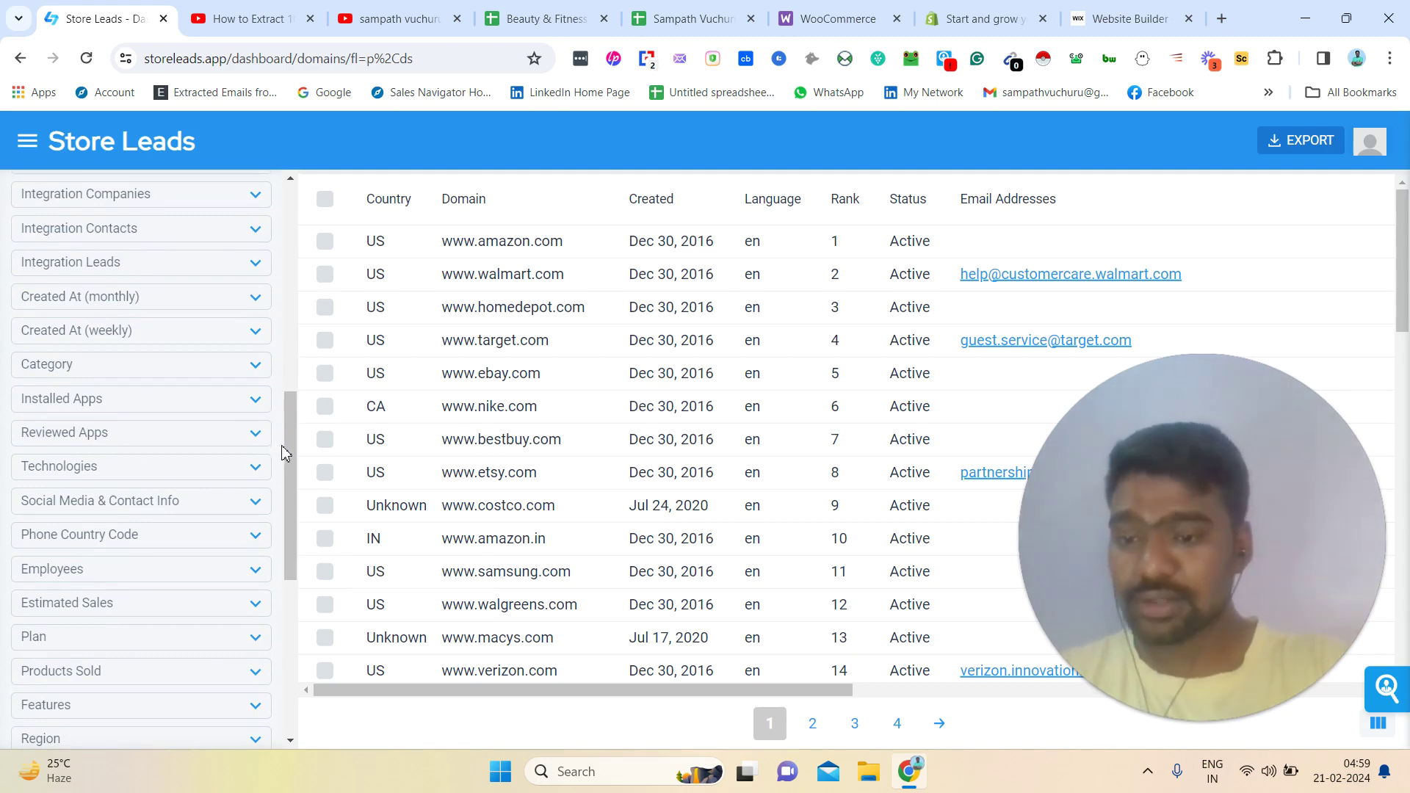
left_click_drag(294, 464, 298, 526)
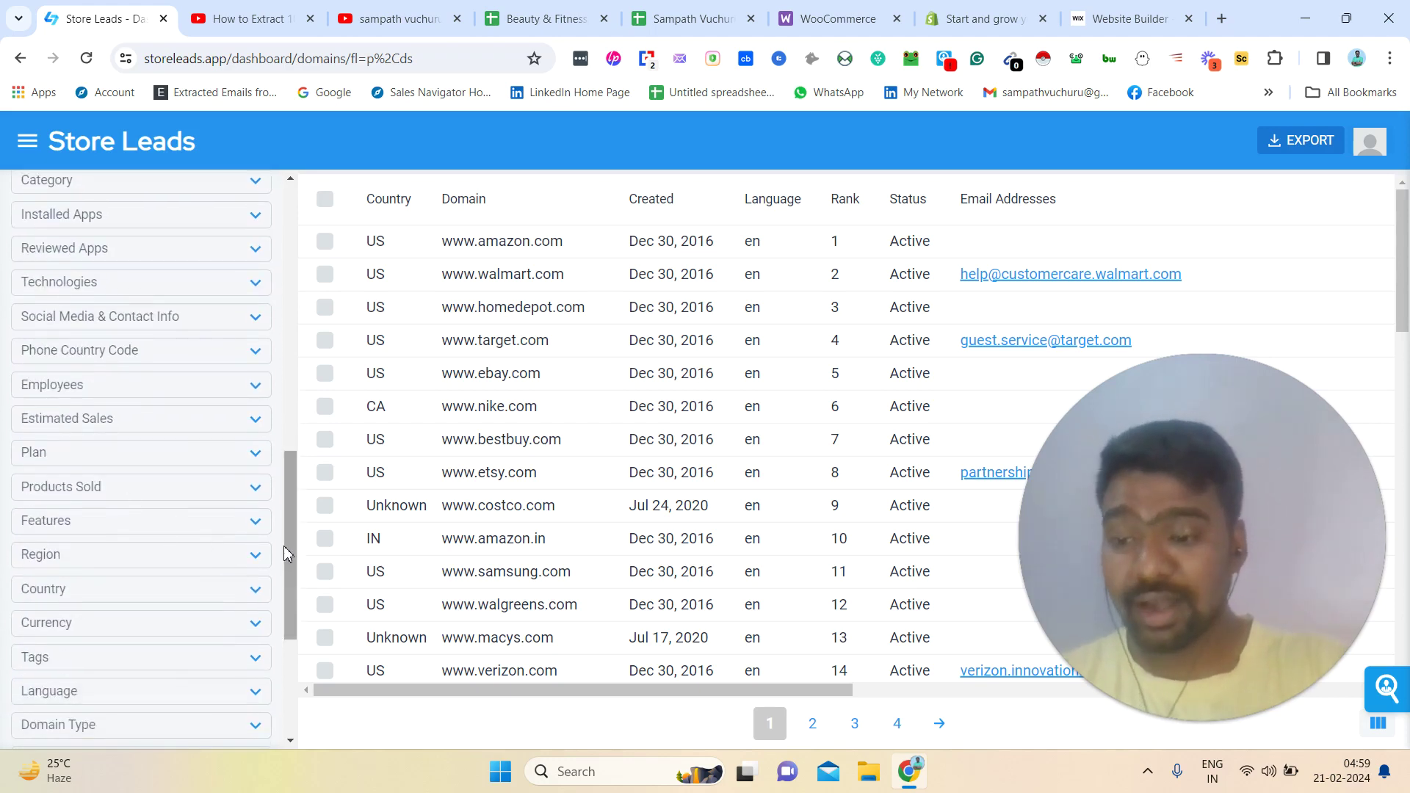
left_click_drag(291, 558, 296, 194)
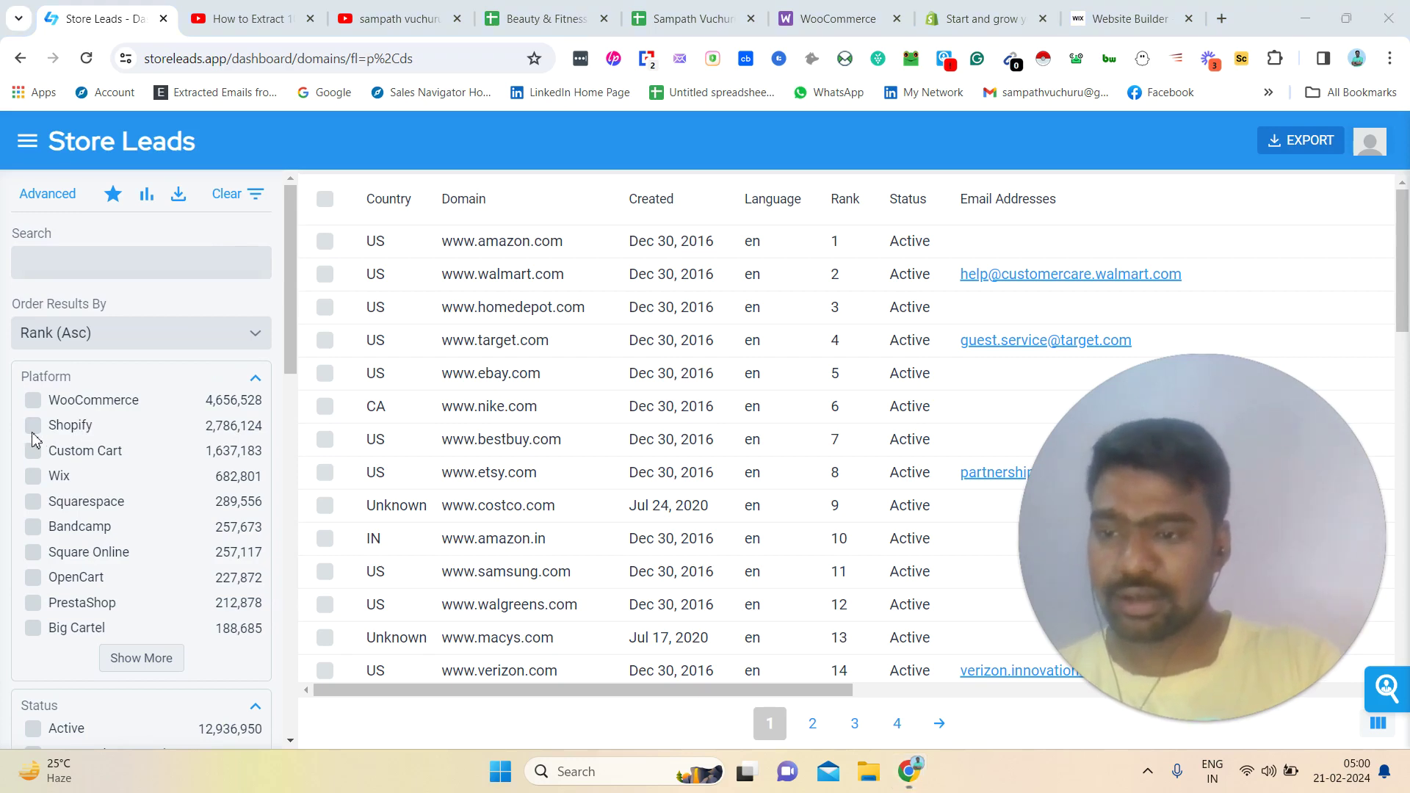
Tick Shopify under Platform, narrowing the list to 2,786,124 stores
left_click(89, 428)
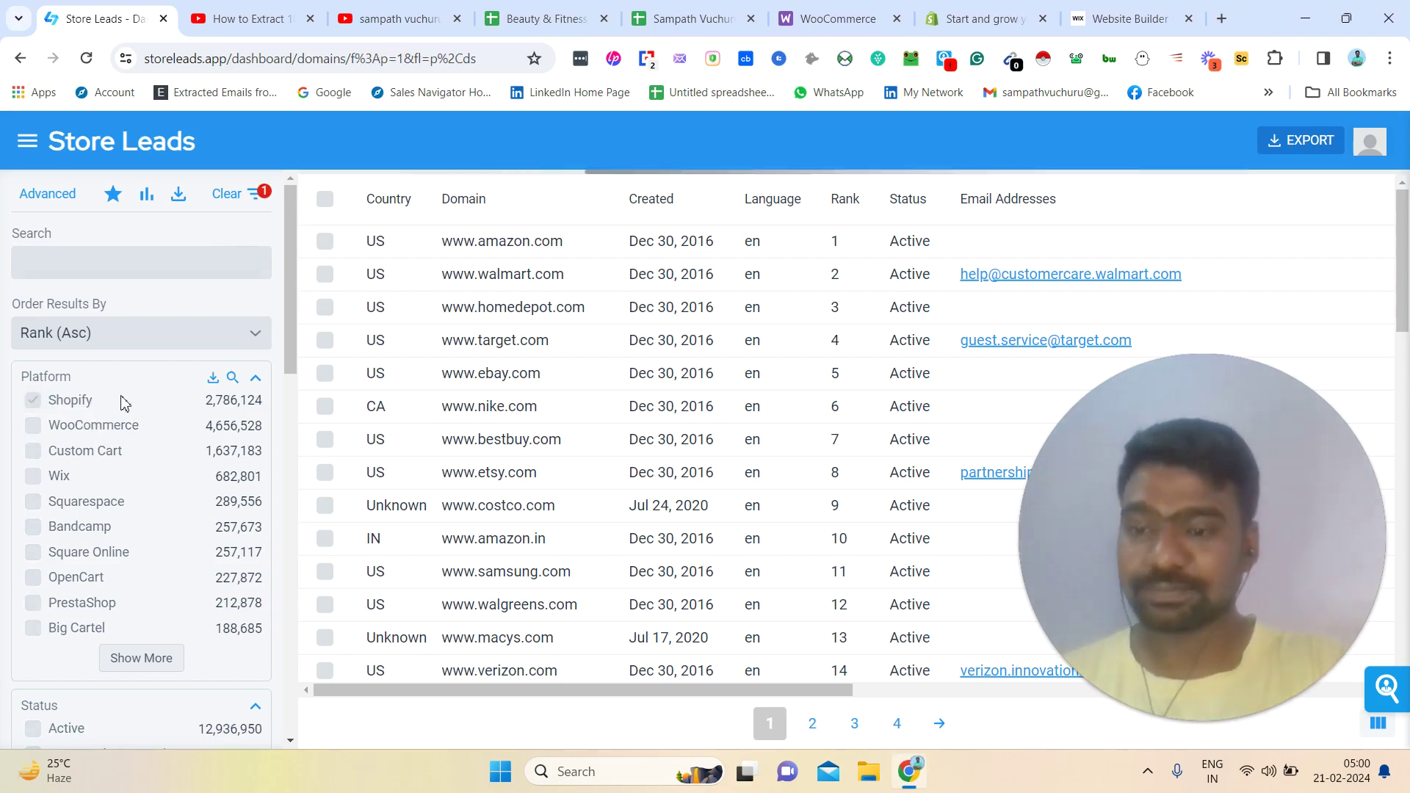
scroll(287, 303, "down", 1)
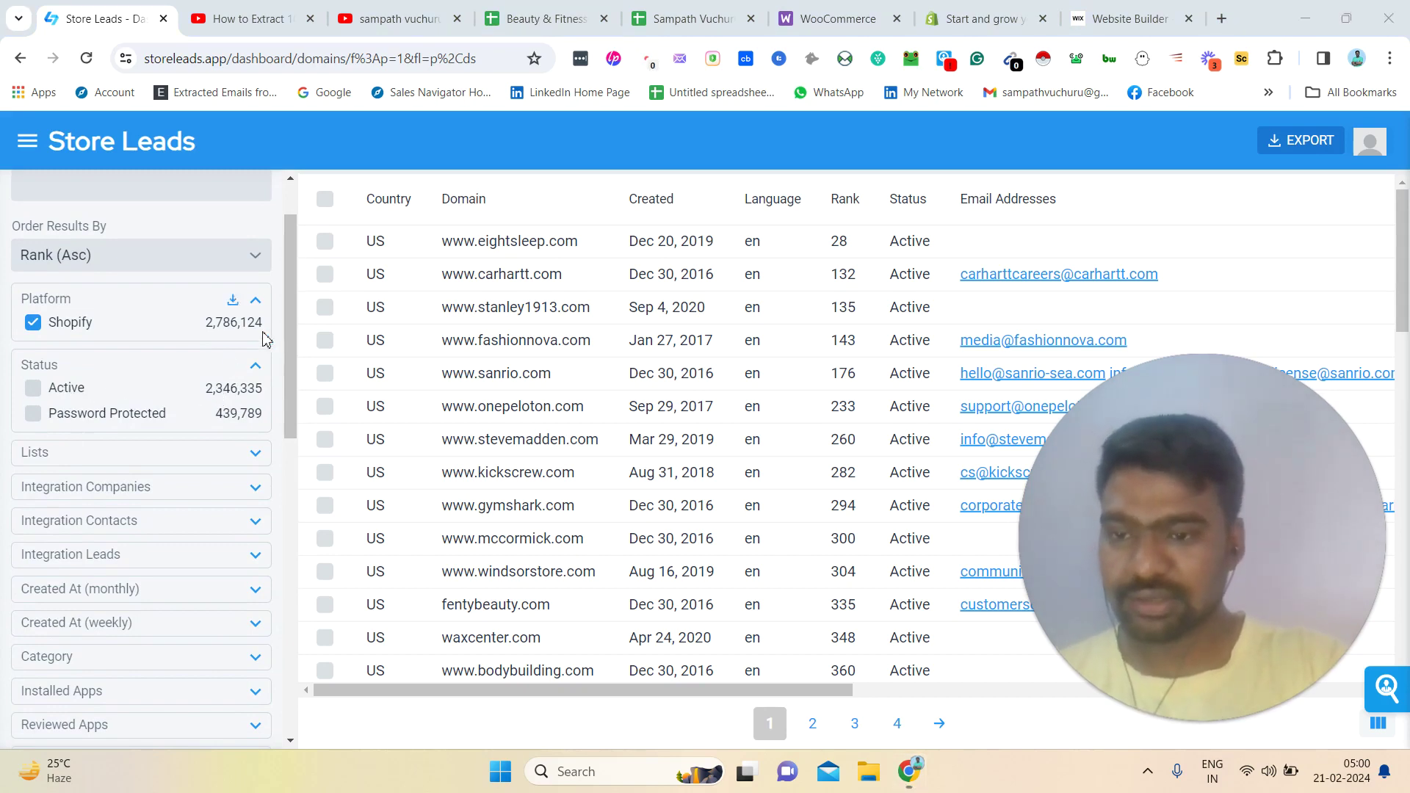
scroll(292, 323, "down", 1)
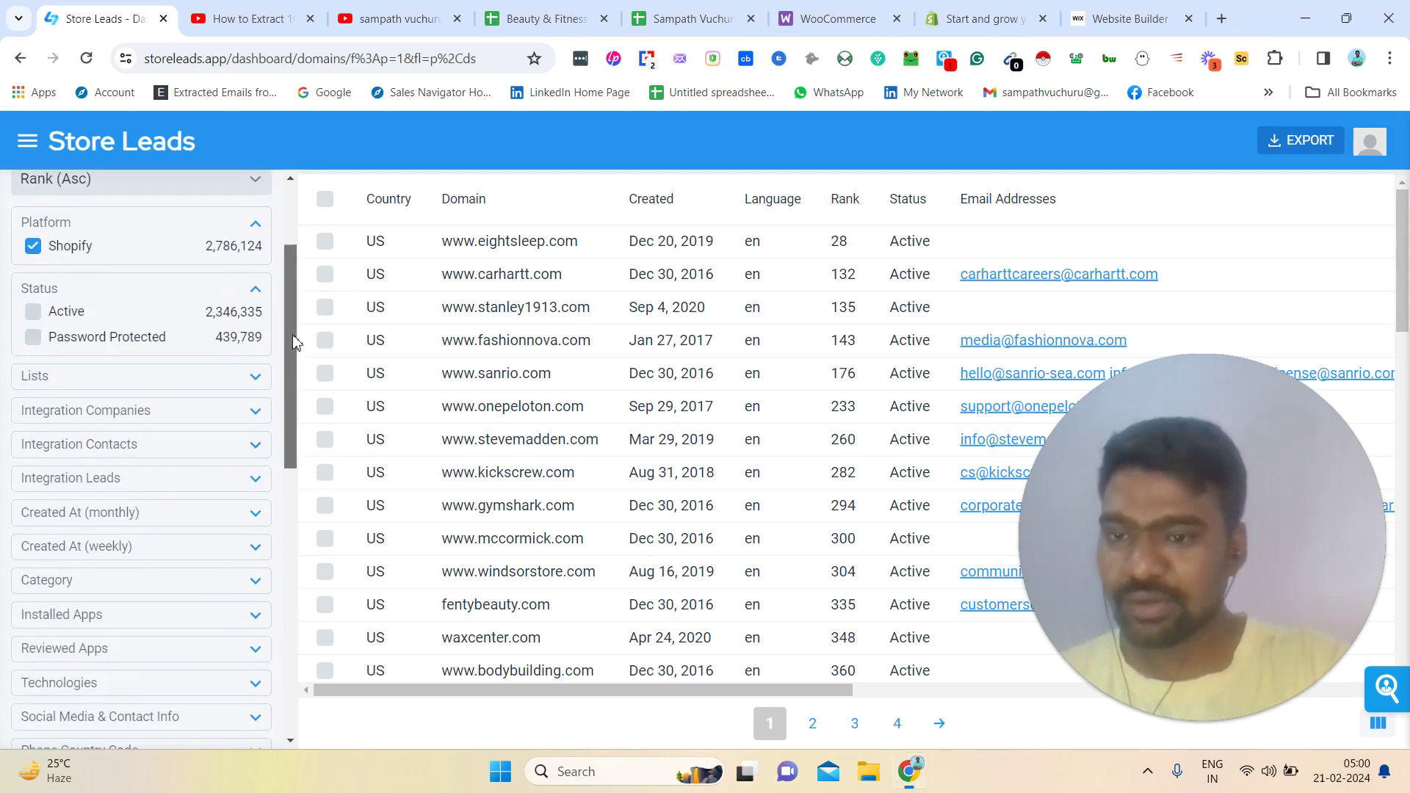
Expand the Category filter and show all categories, such as Apparel at 554,355
scroll(294, 358, "down", 1)
scroll(294, 358, "down", 3)
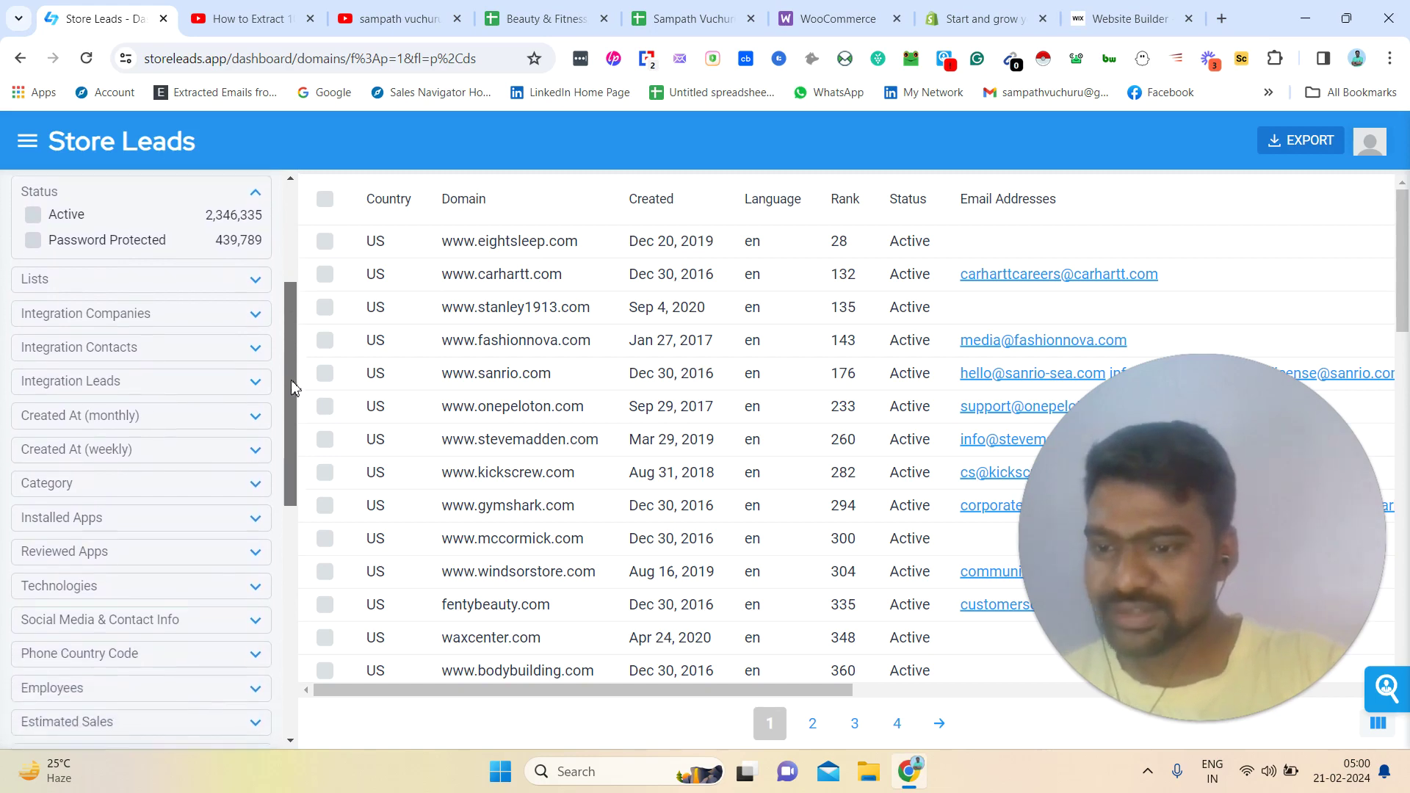
scroll(286, 412, "down", 1)
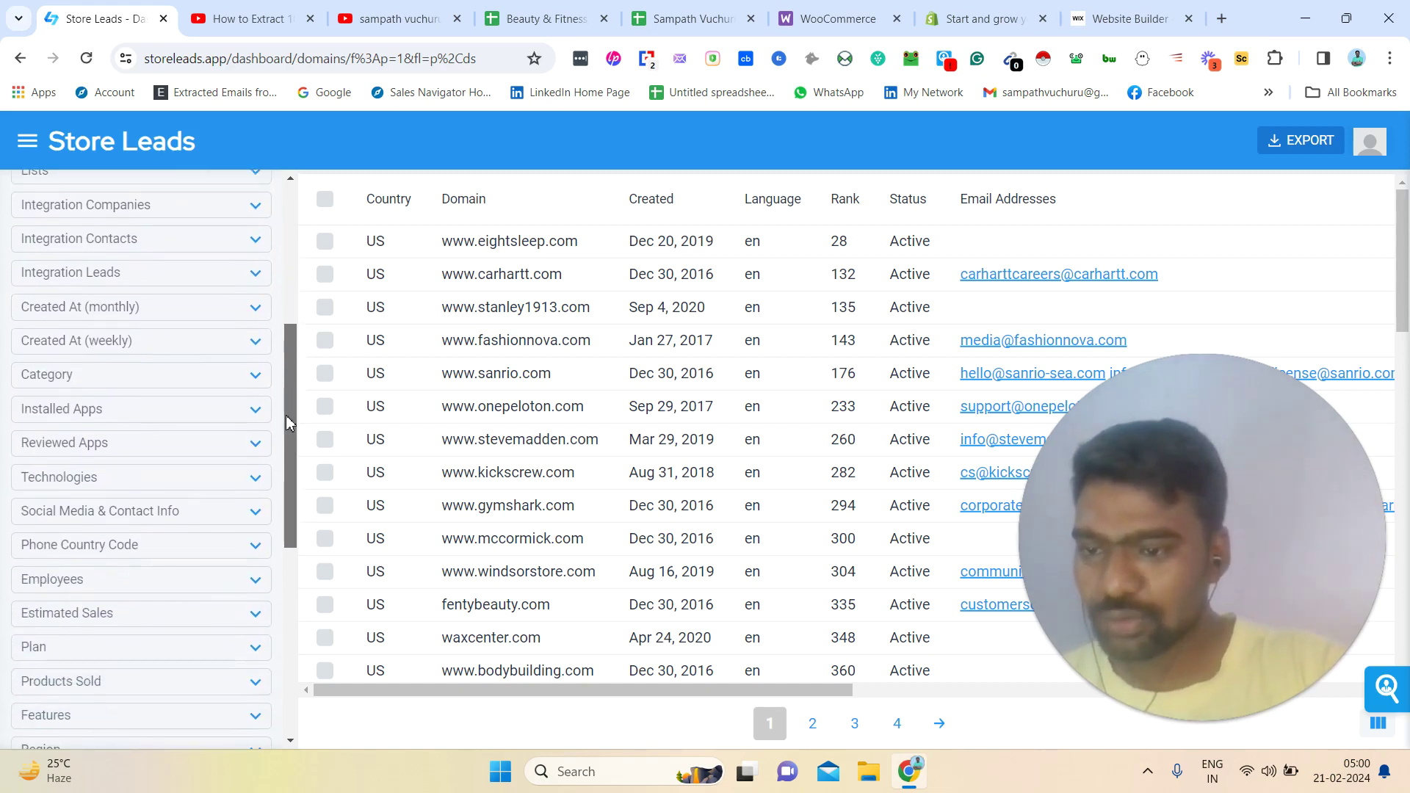
left_click(256, 383)
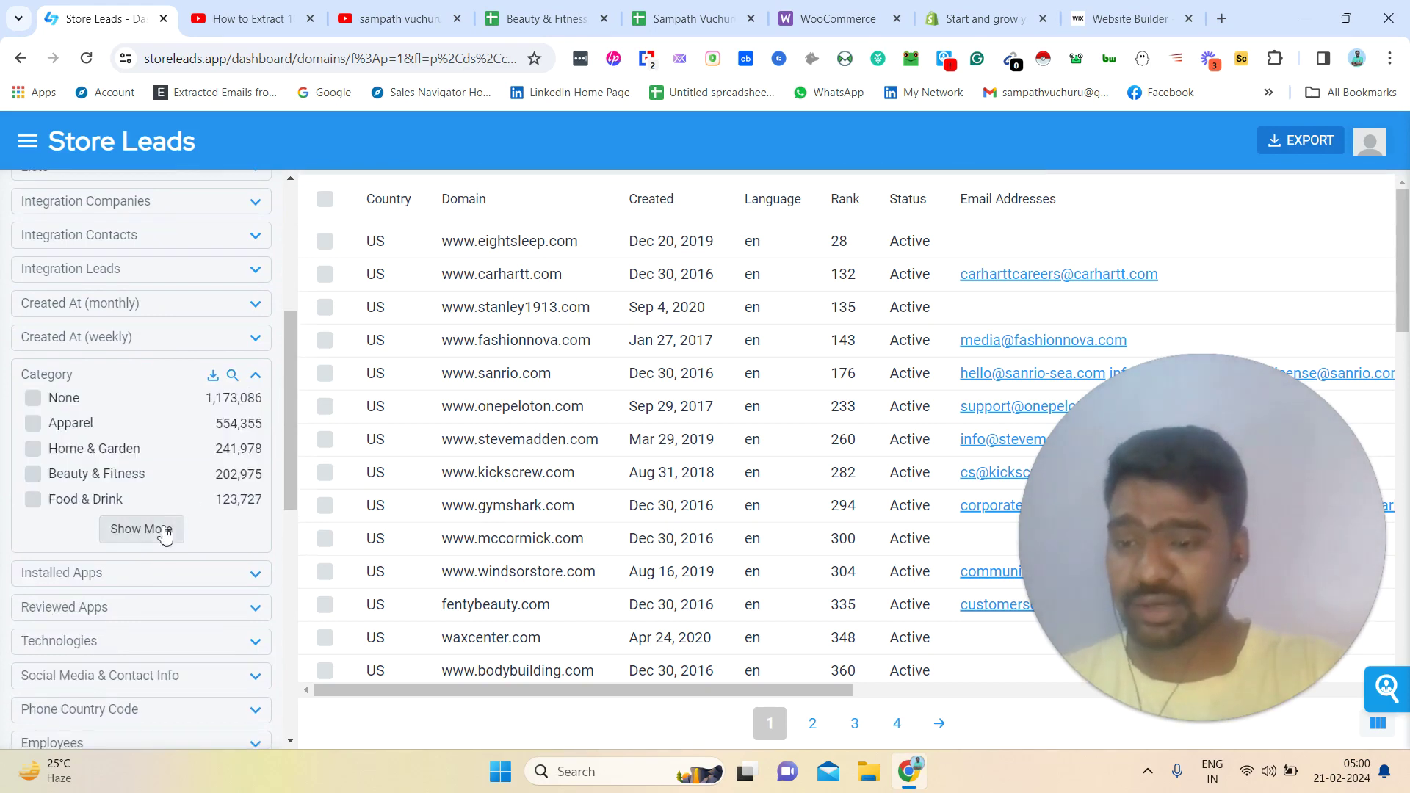
left_click(165, 531)
scroll(288, 372, "down", 3)
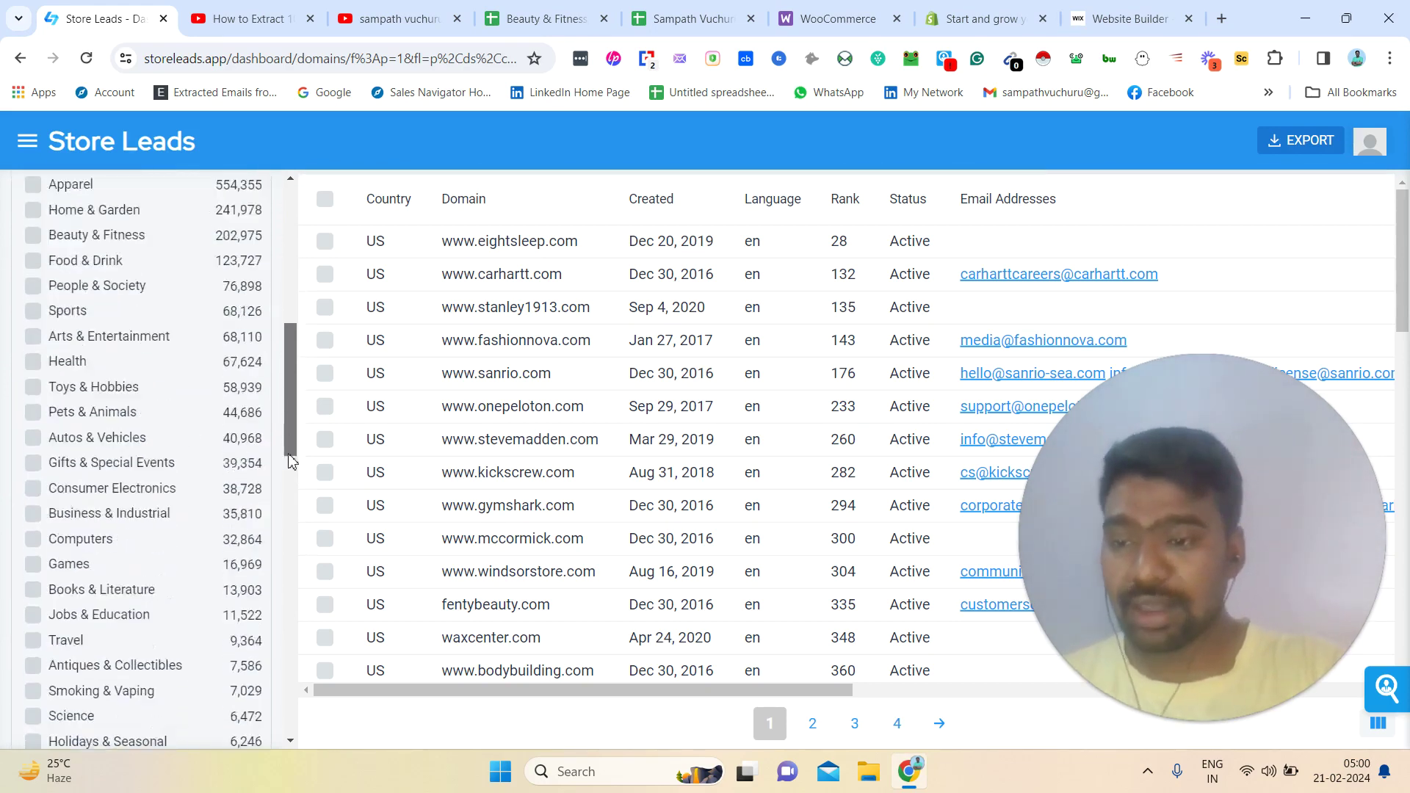
left_click_drag(292, 460, 285, 376)
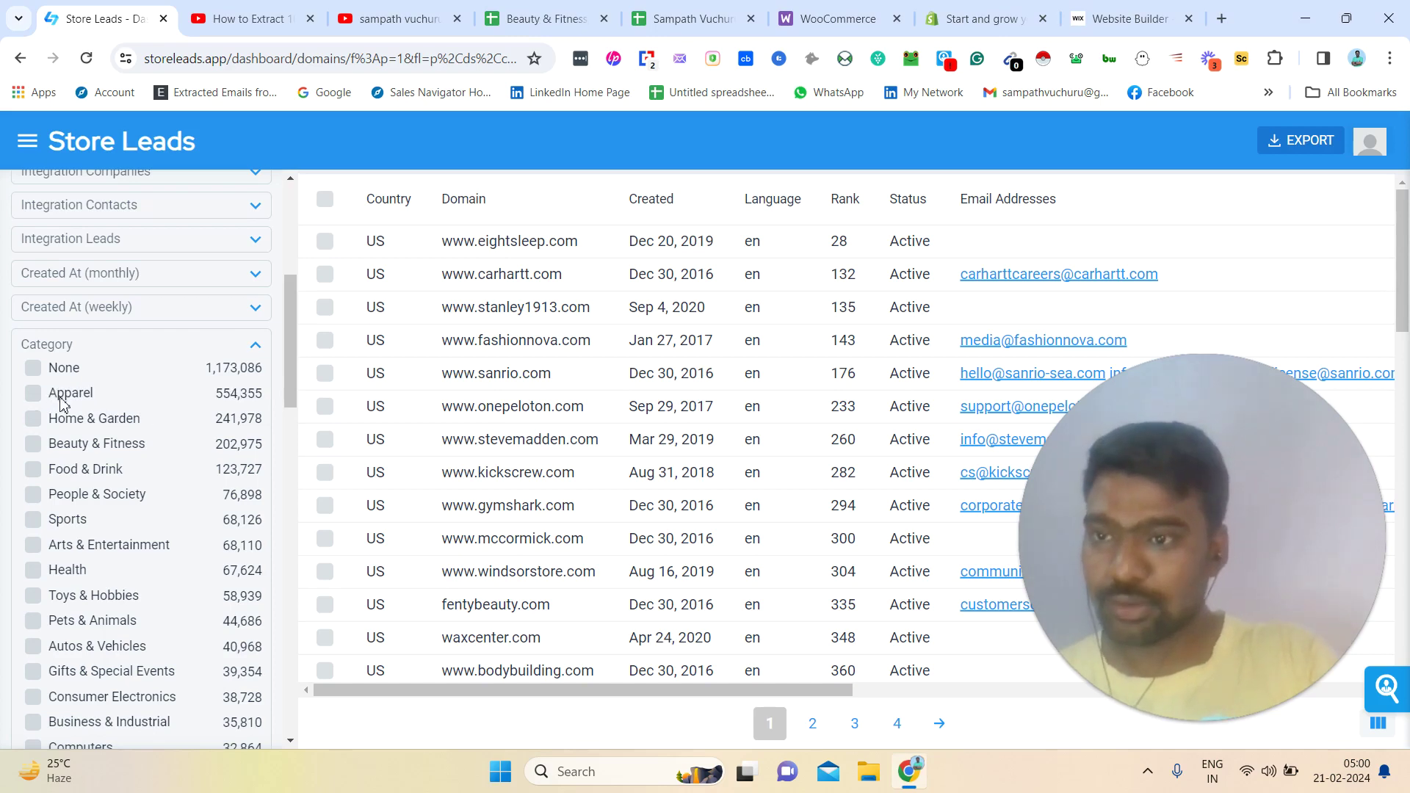
Tick Apparel, then its Clothing Accessories subcategory, leaving 113,364 stores
left_click(34, 395)
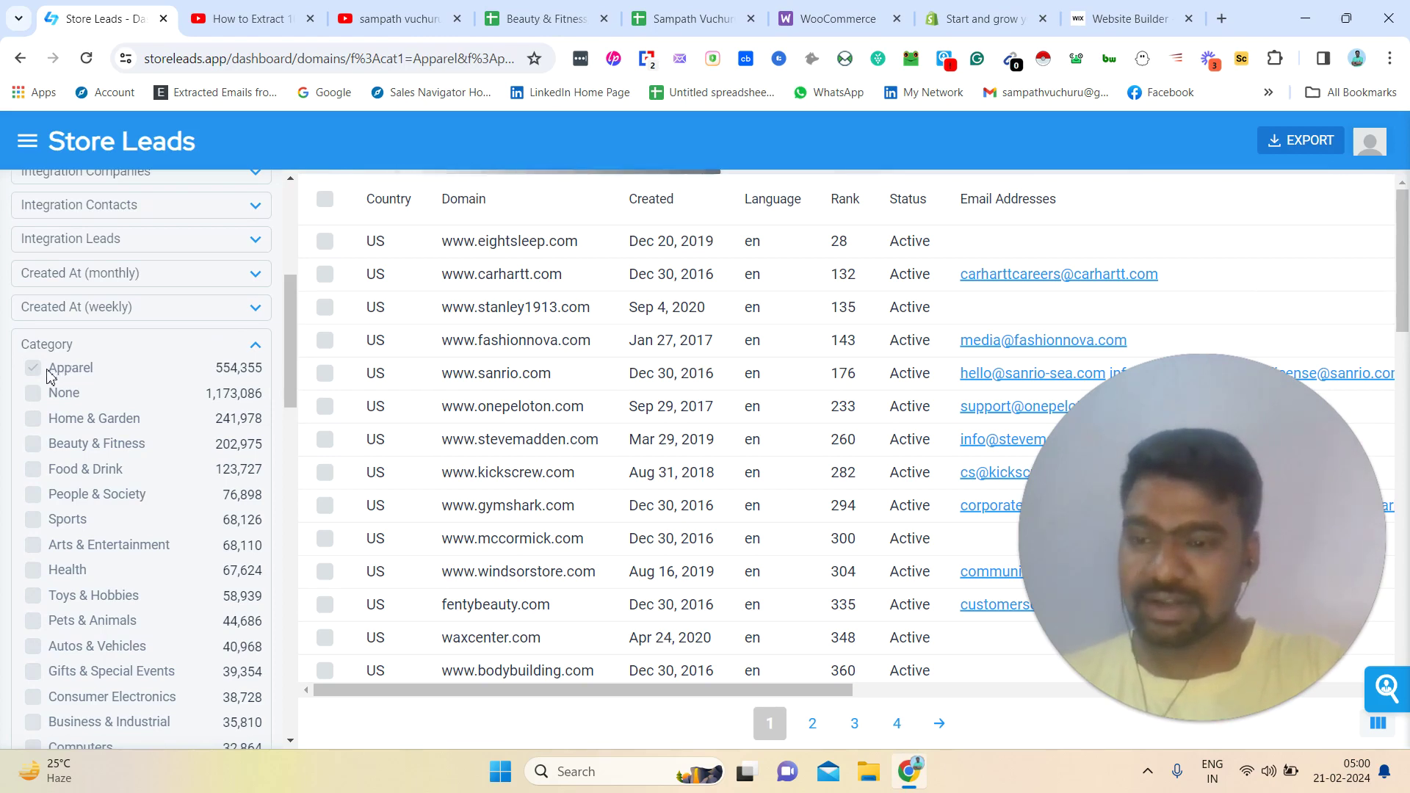
scroll(73, 374, "down", 2)
mouse_move(285, 263)
left_mouse_down()
mouse_move(285, 241)
mouse_move(288, 255)
left_mouse_up()
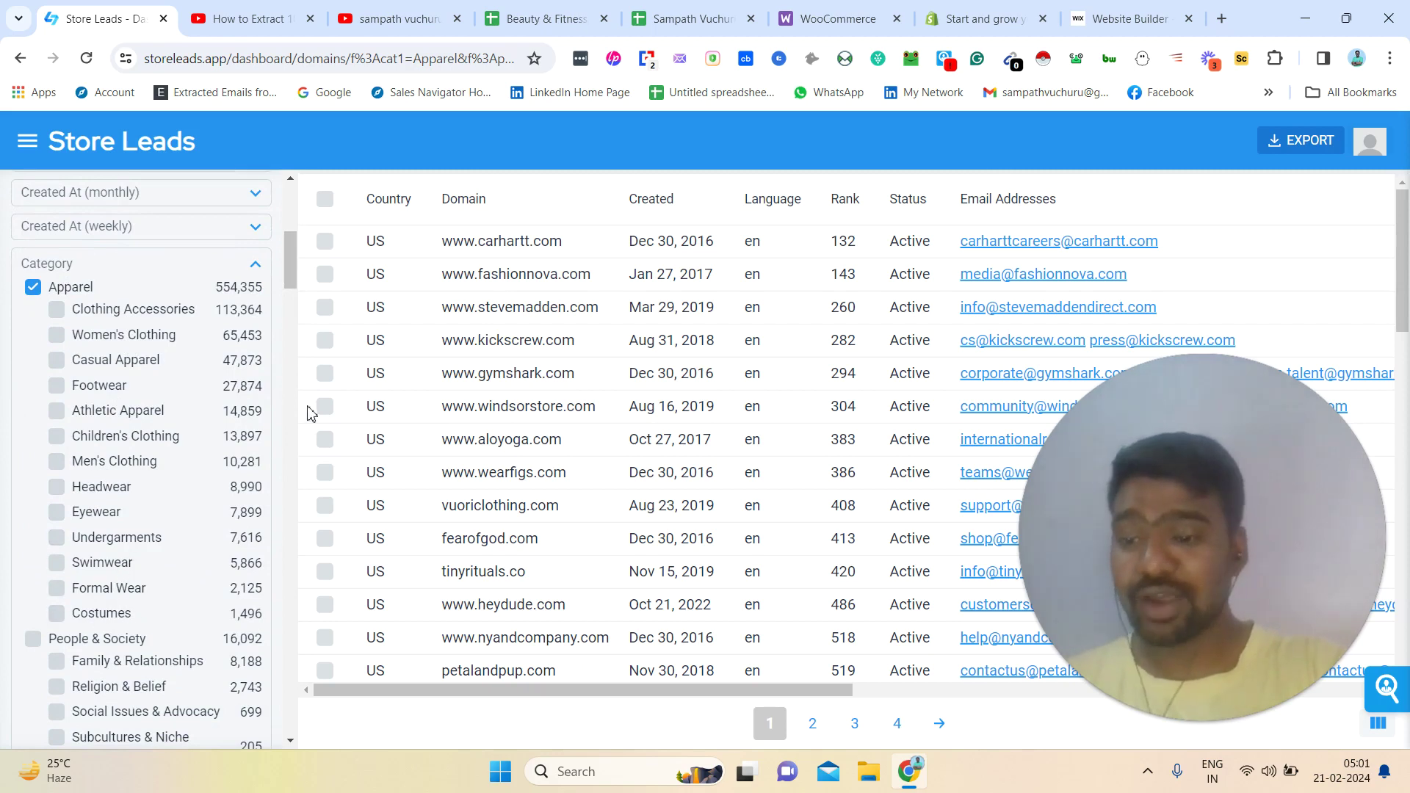
left_click(60, 313)
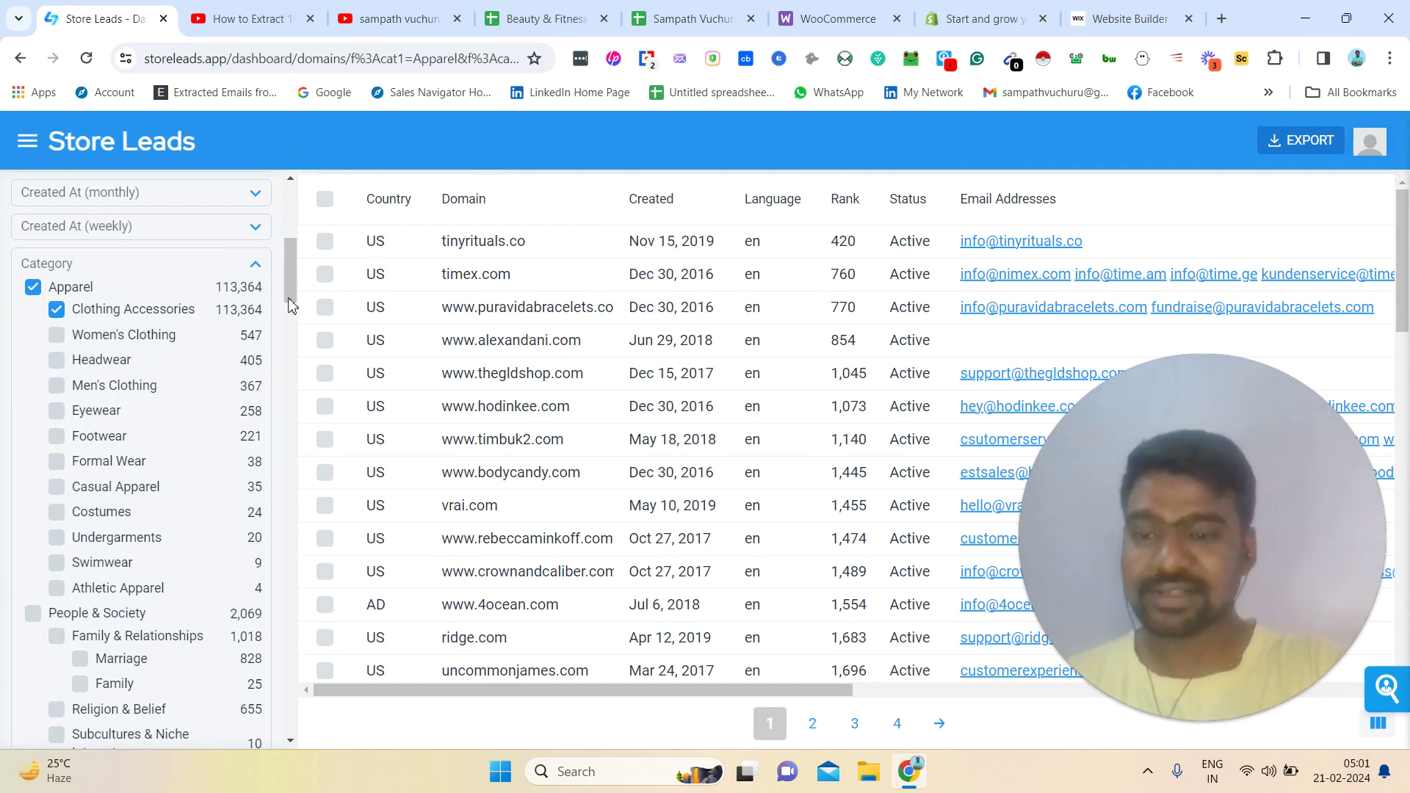
left_click_drag(288, 273, 274, 661)
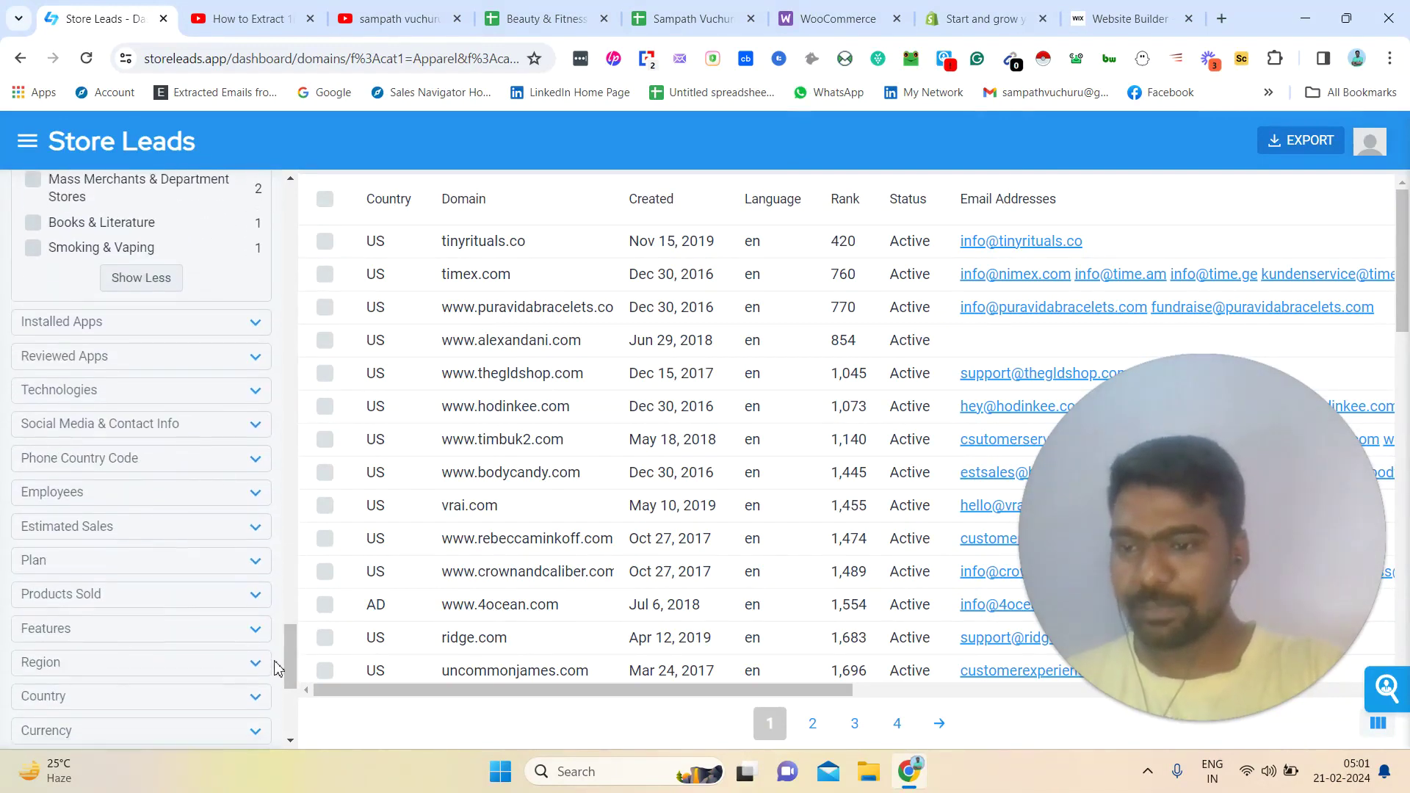
Expand the Technologies filter and show more technology options
left_click(256, 400)
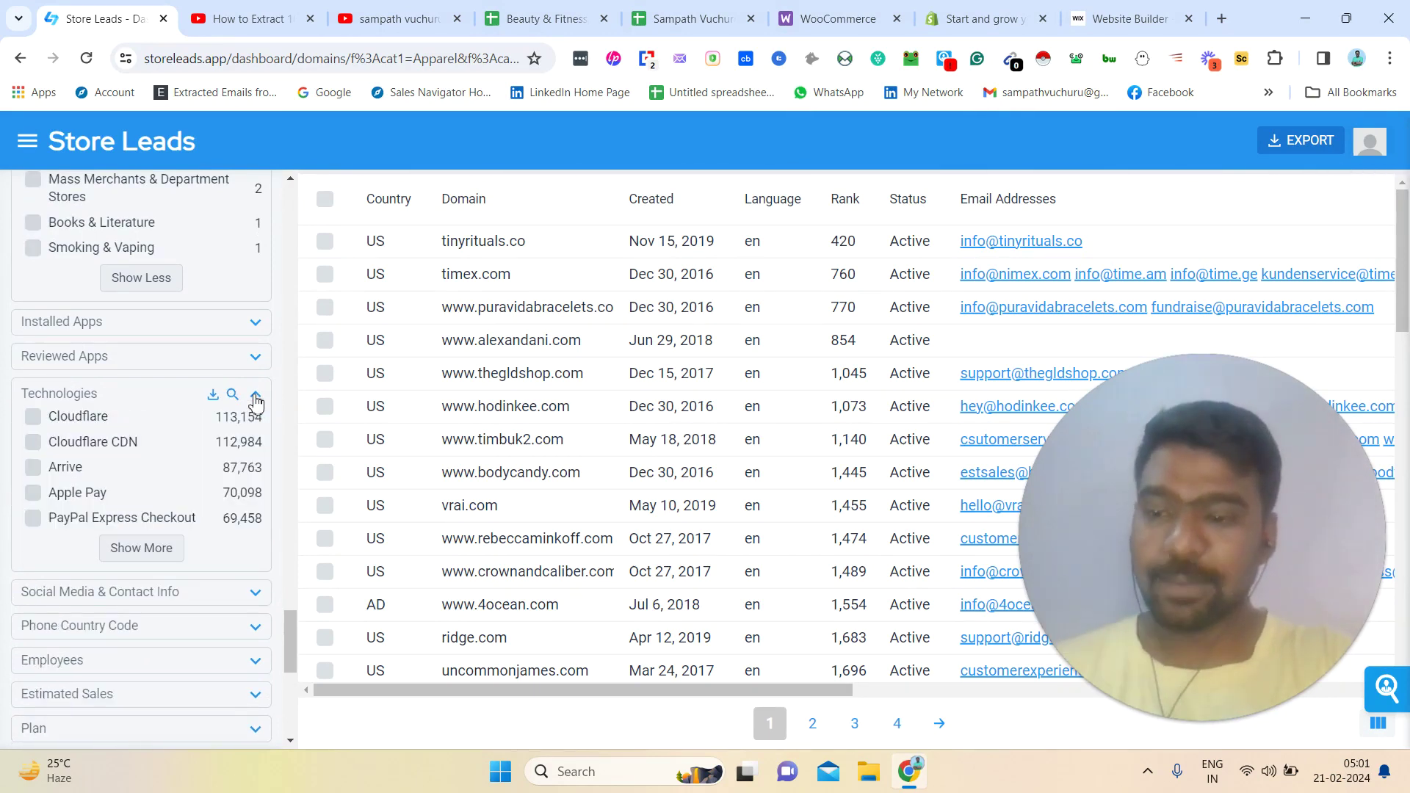
left_click(141, 548)
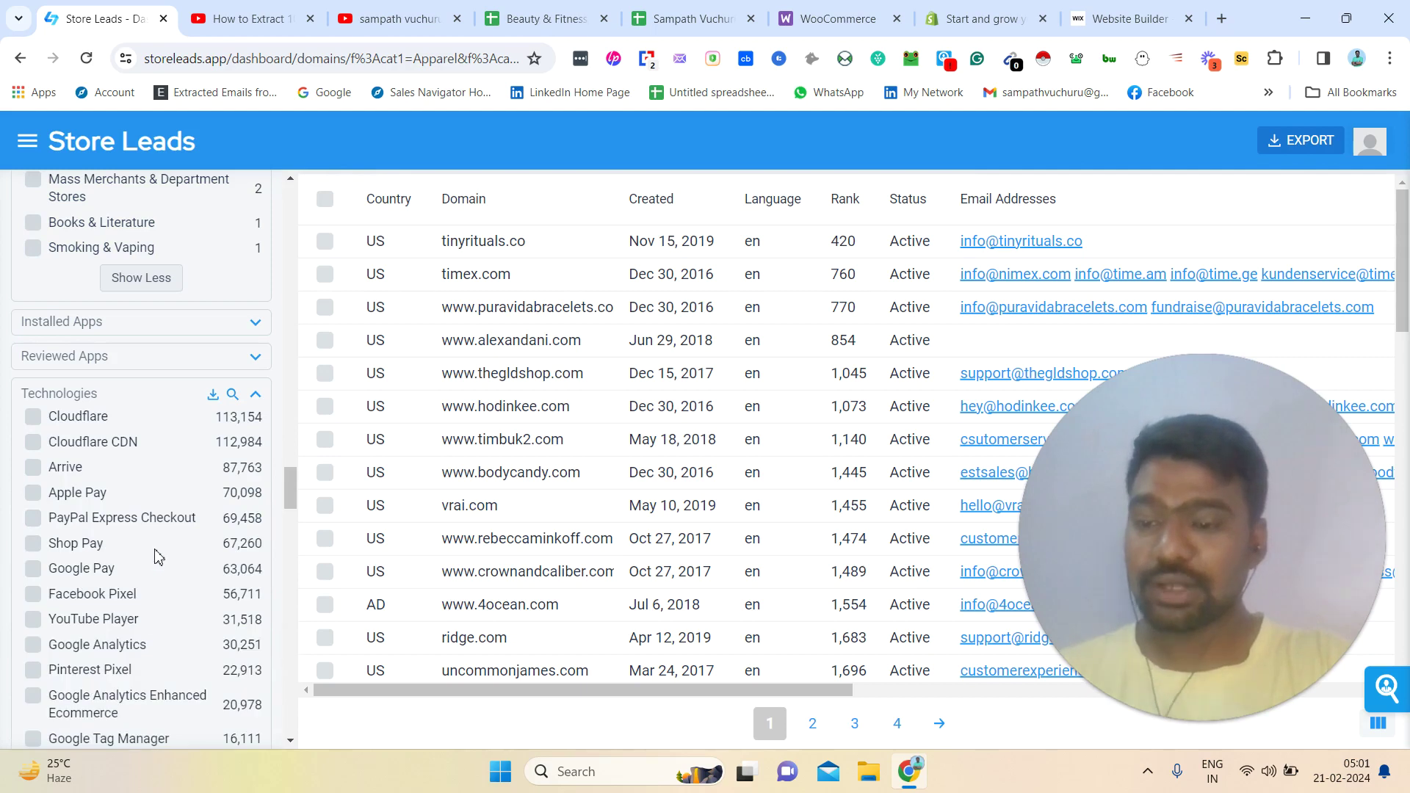
left_click_drag(288, 480, 297, 543)
Expand the Employees filter, showing counts from Unknown at 109,263 to 5000+ at 7
scroll(246, 386, "up", 15)
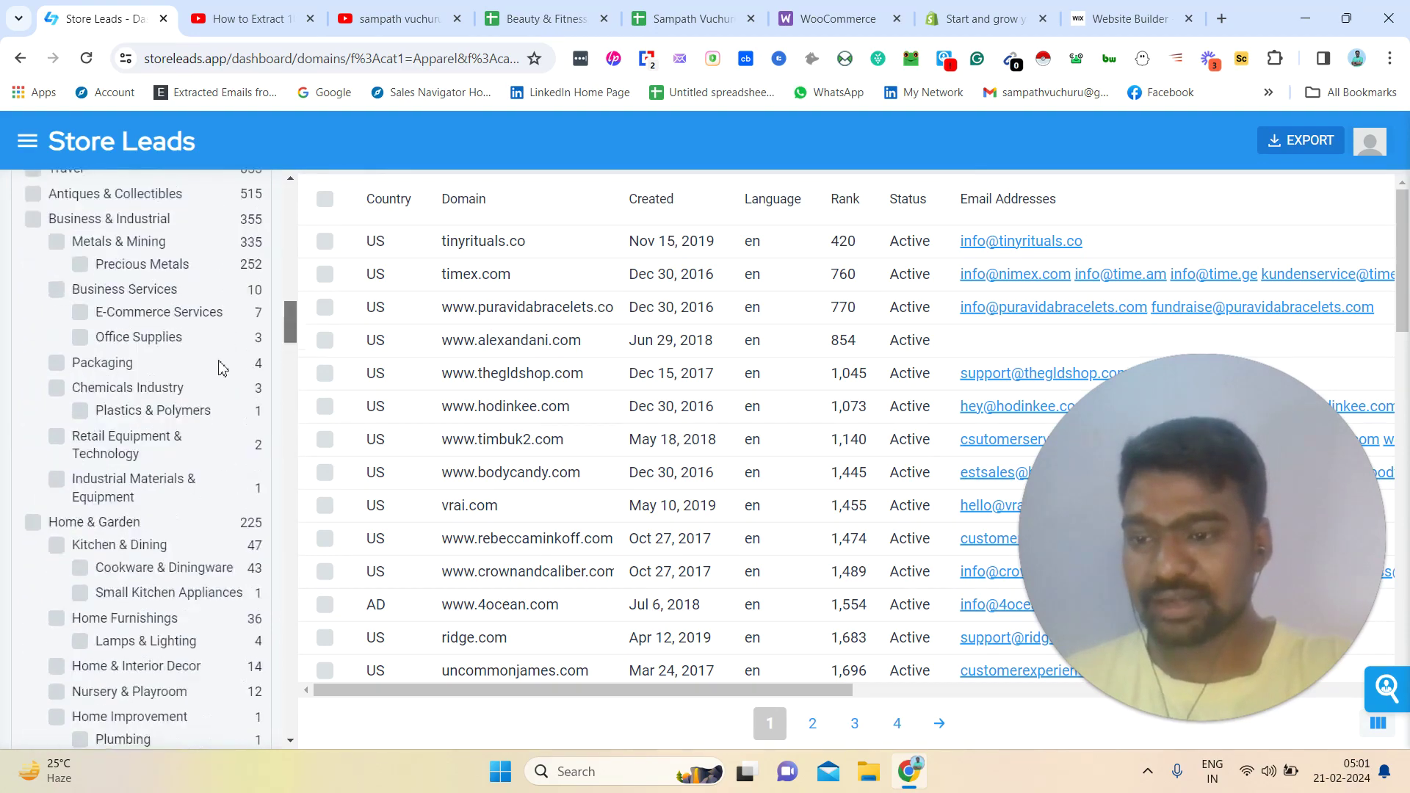
scroll(221, 367, "down", 8)
scroll(242, 382, "up", 3)
scroll(246, 426, "up", 3)
scroll(250, 551, "down", 20)
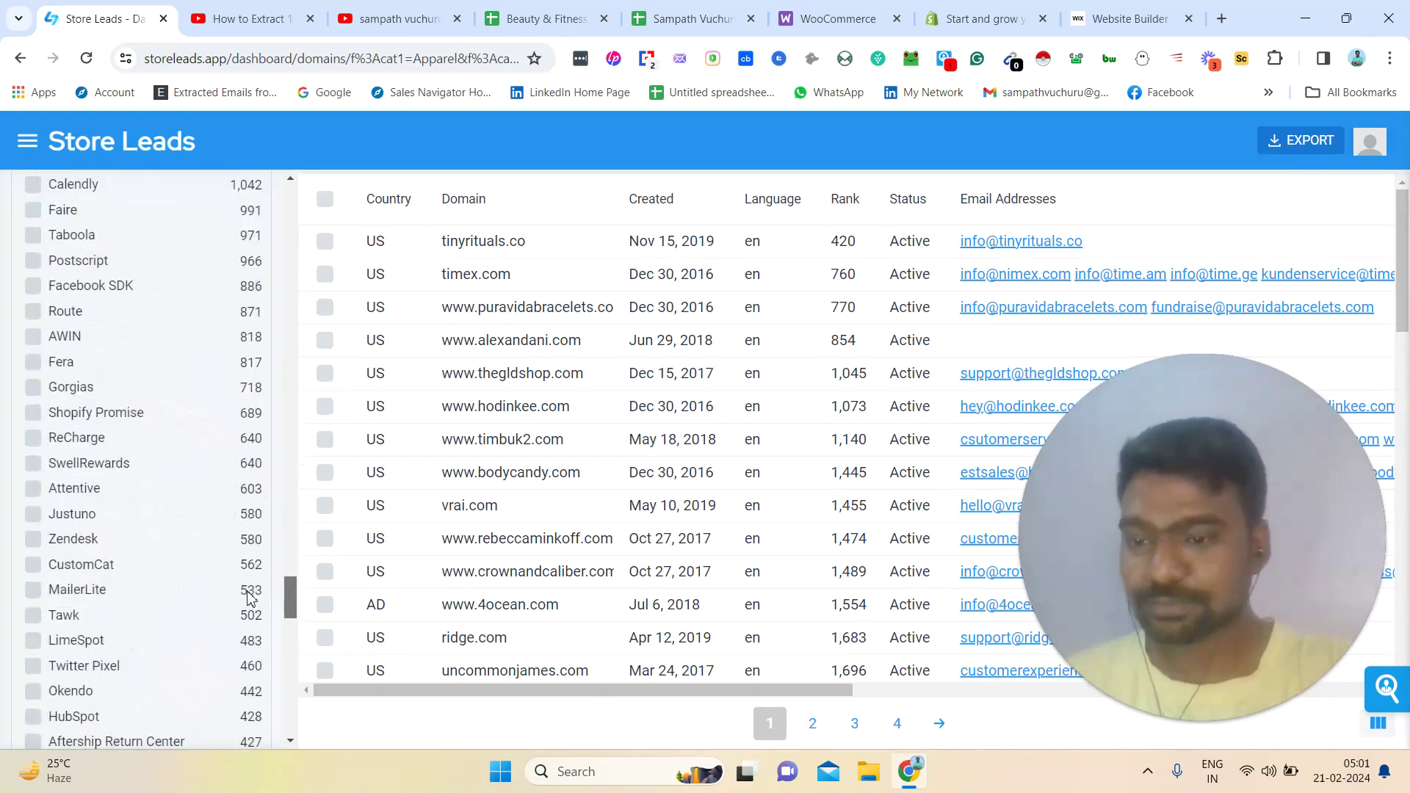
scroll(254, 661, "down", 6)
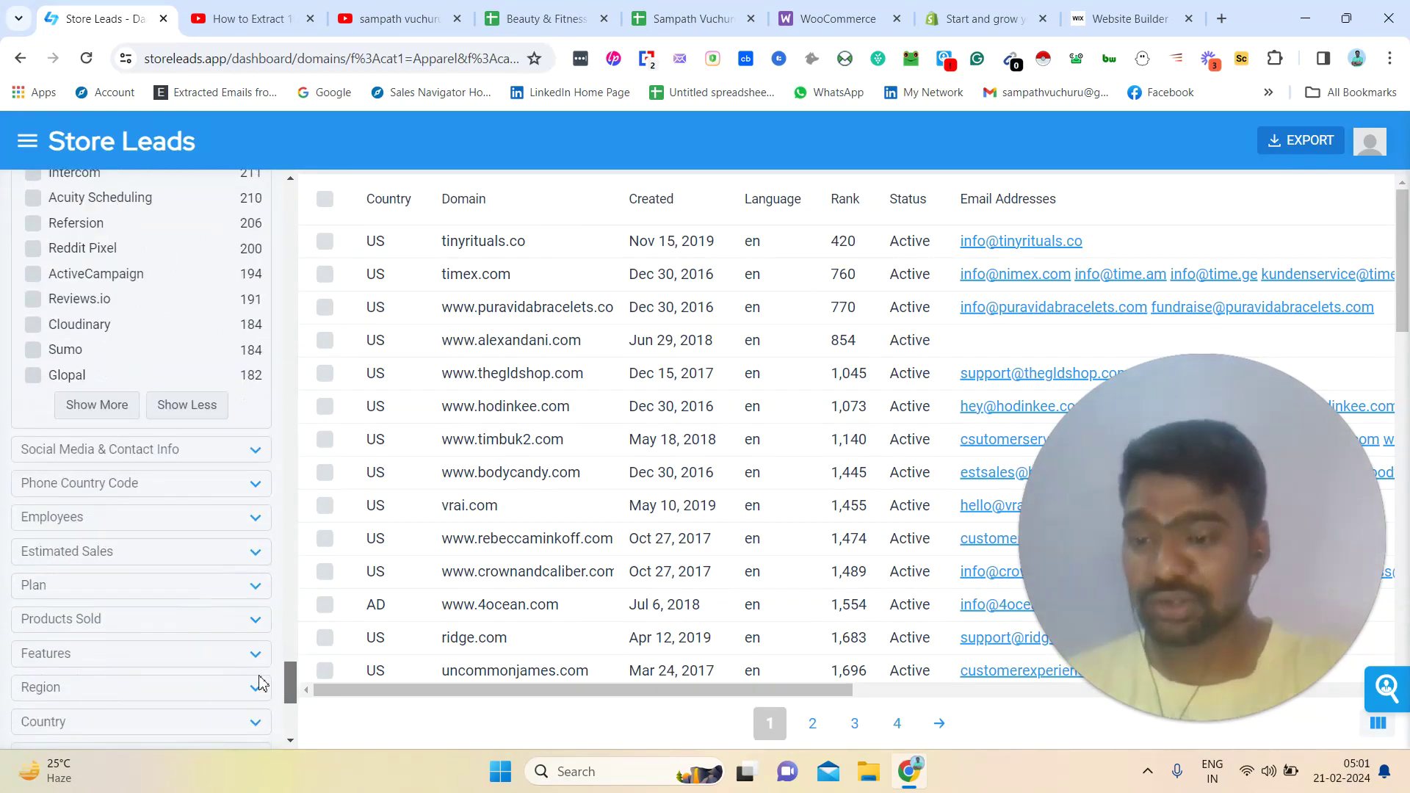
scroll(258, 683, "down", 3)
scroll(138, 408, "up", 1)
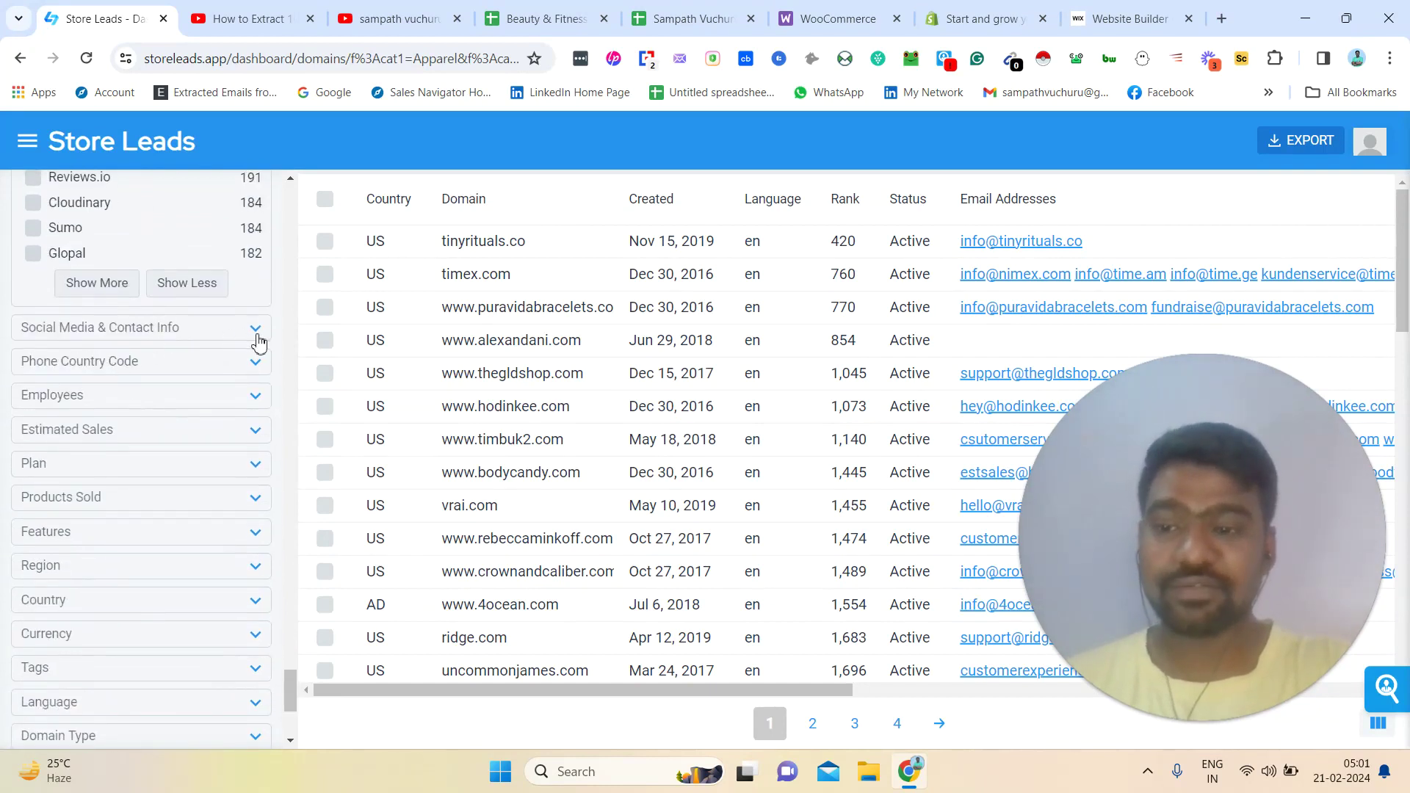
left_click(257, 398)
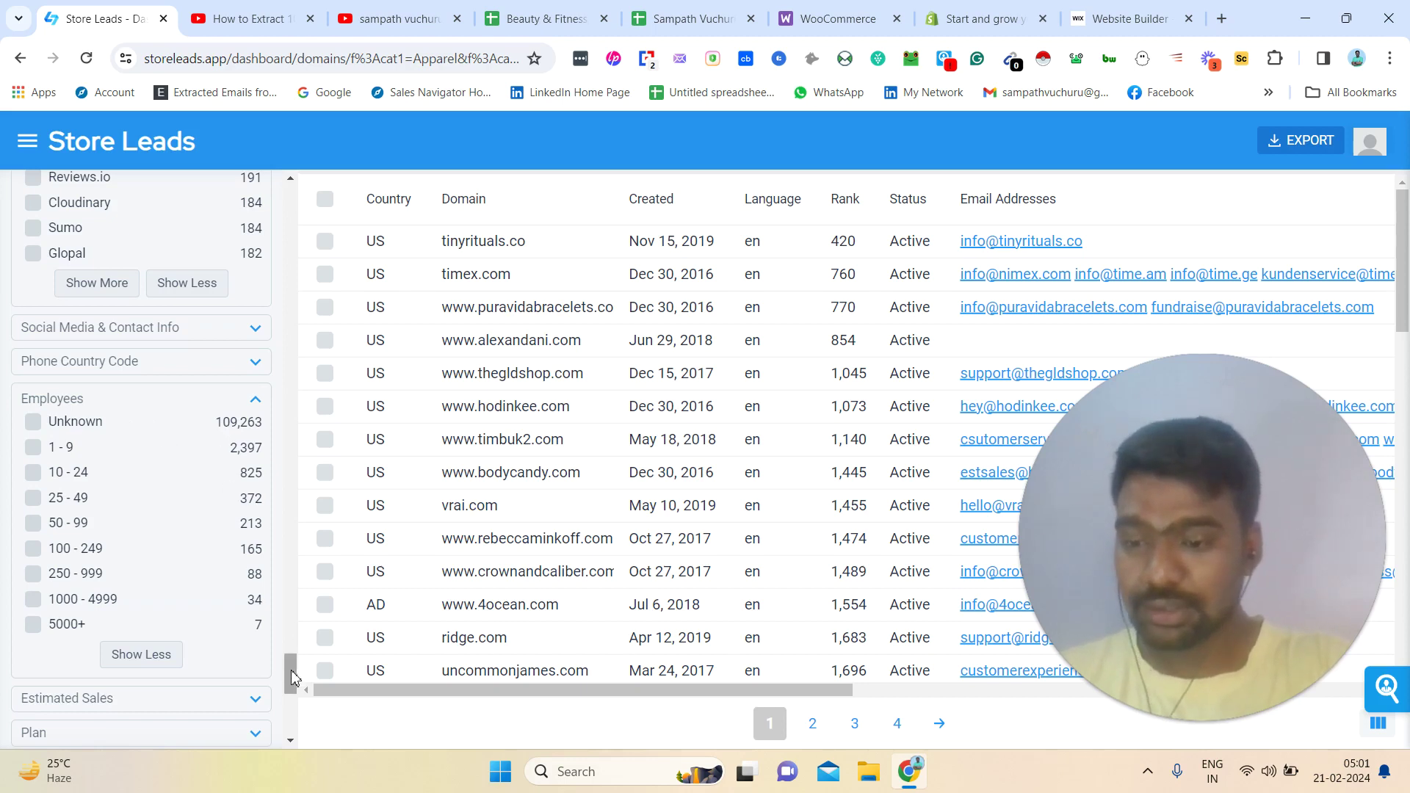
left_click_drag(290, 674, 292, 699)
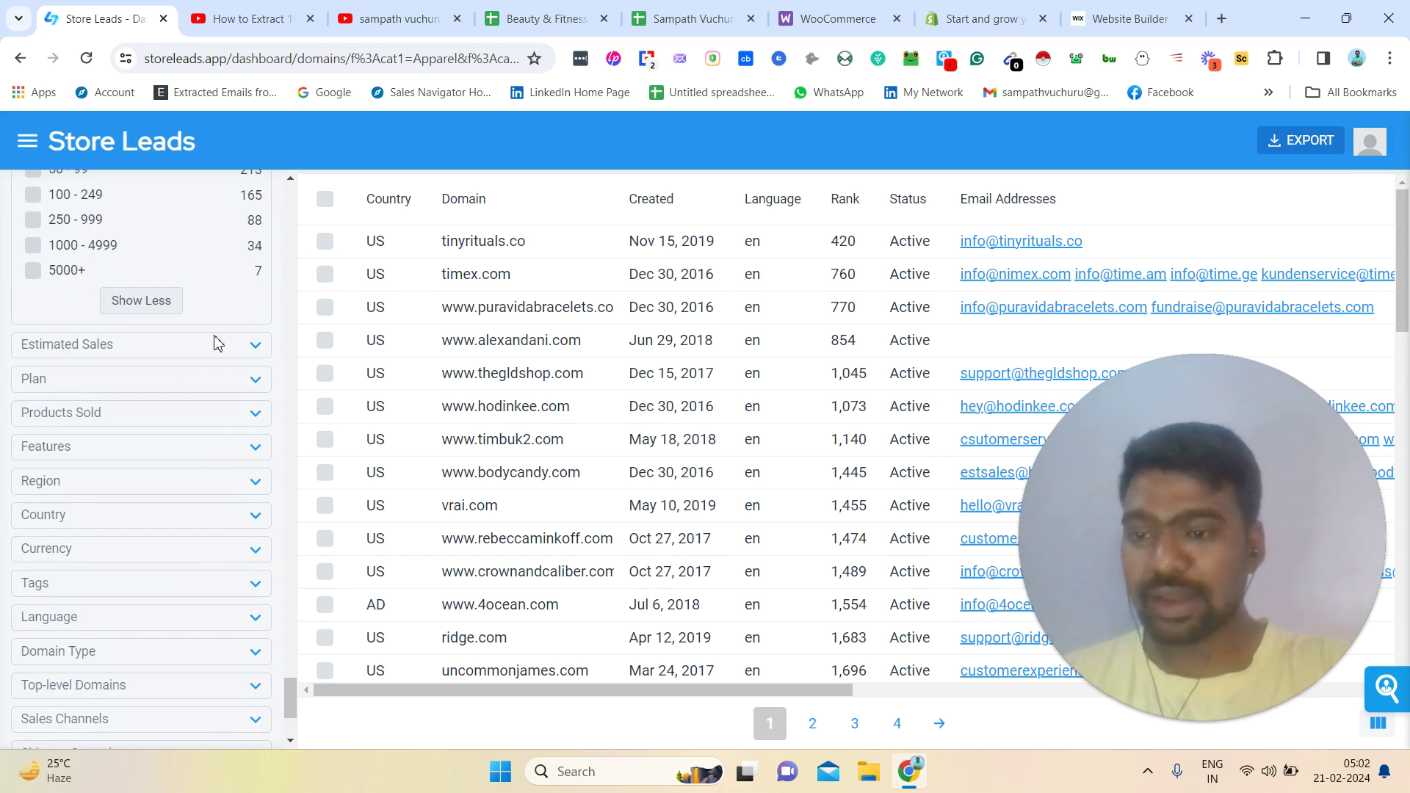
Expand Estimated Sales, Products Sold and Country, where United States leads with 64,657
left_click(262, 349)
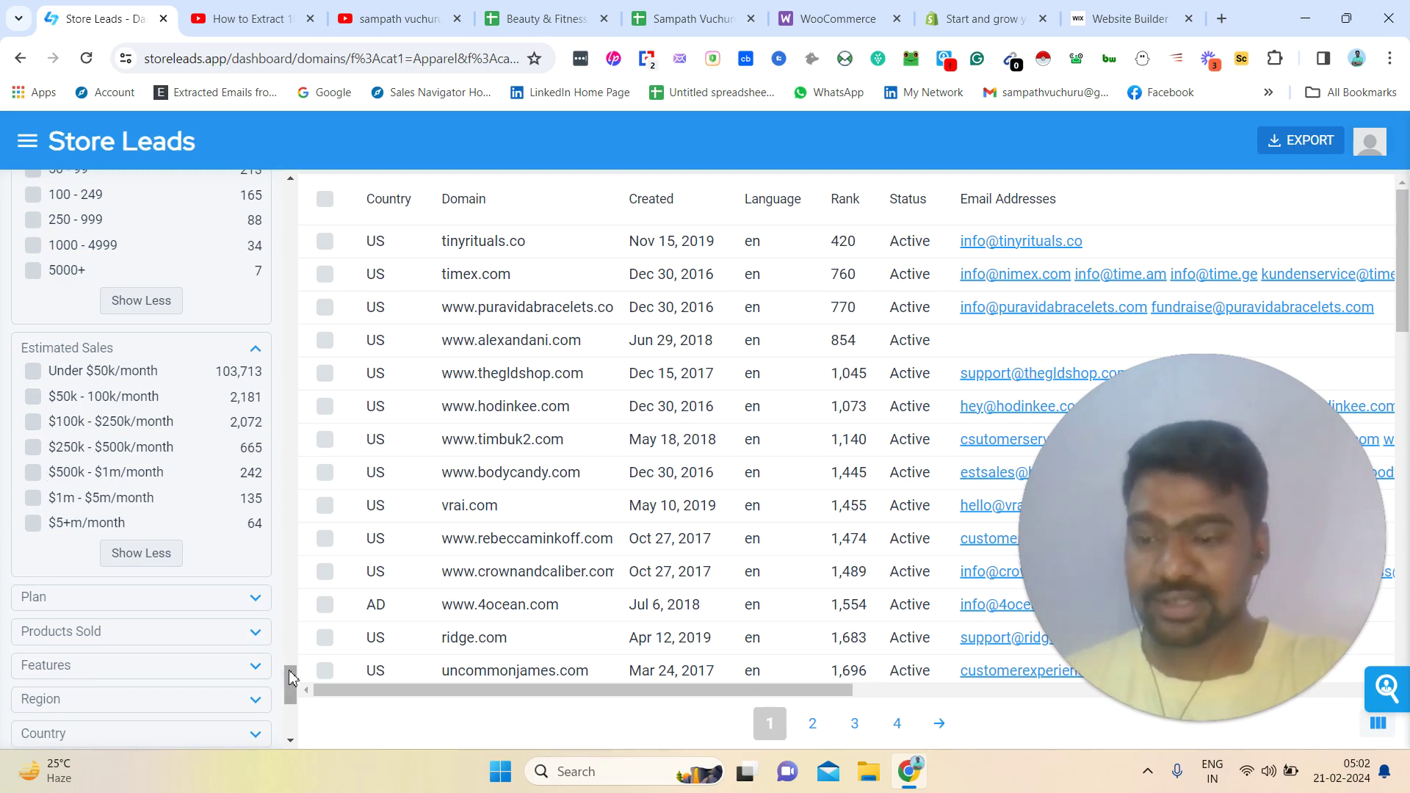
left_click_drag(292, 674, 292, 697)
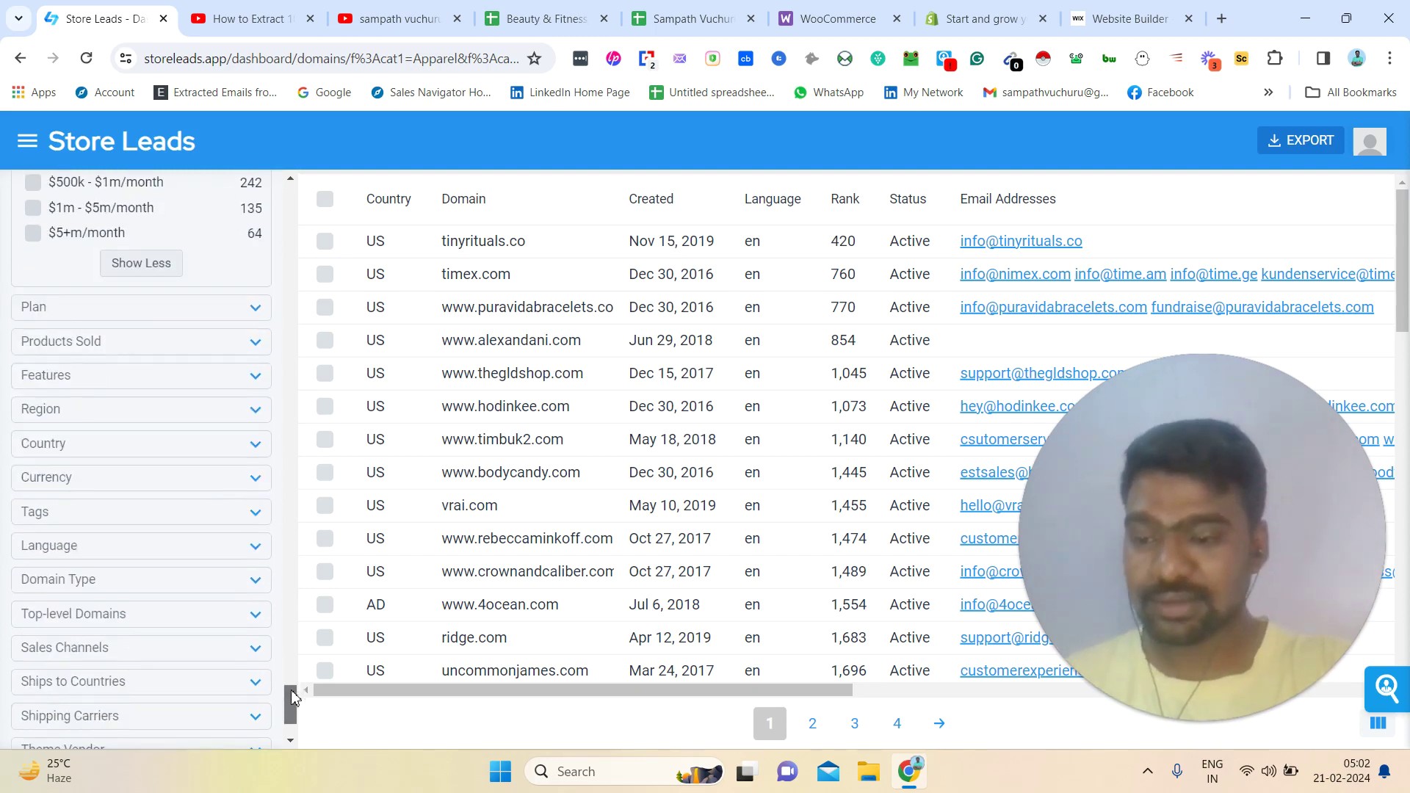
left_click(257, 351)
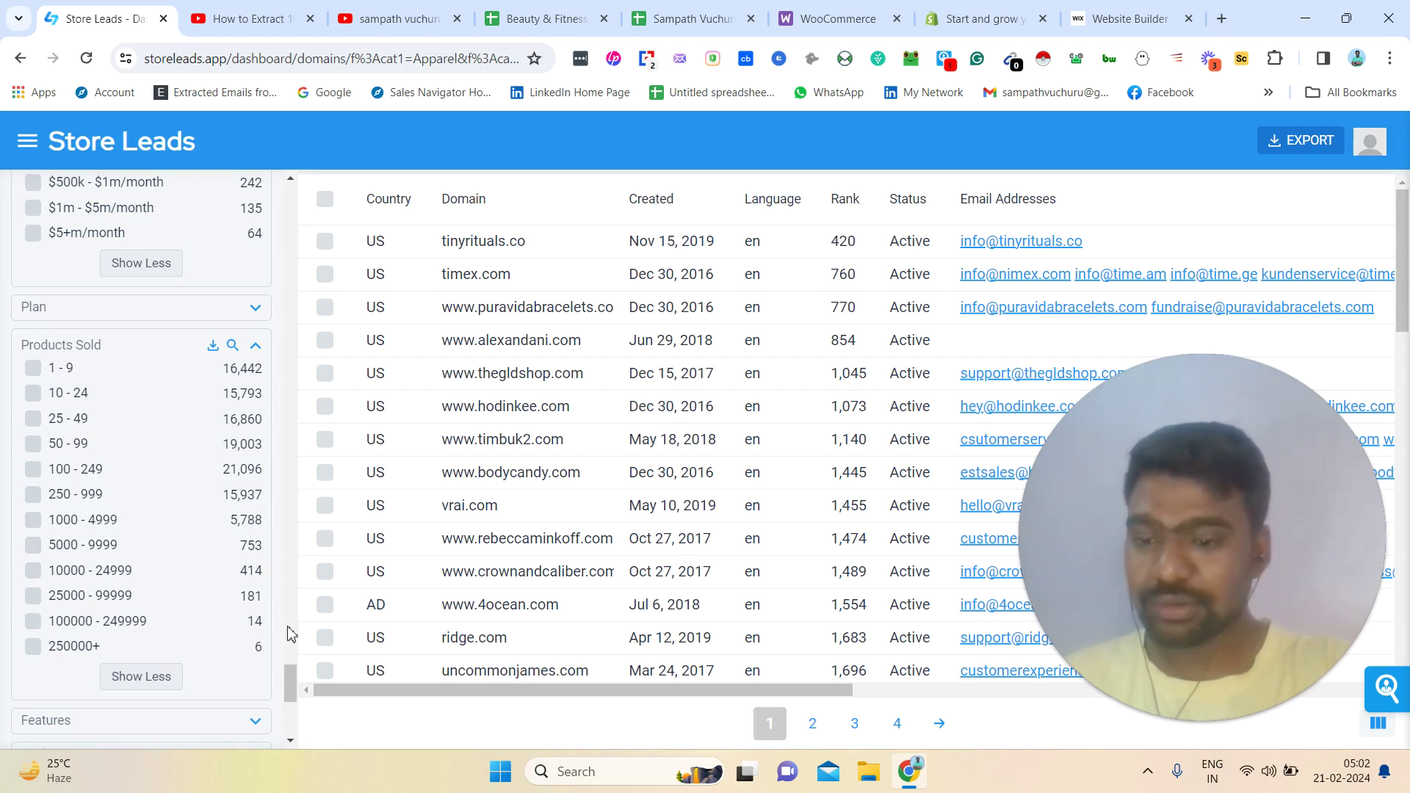
left_click_drag(294, 676, 292, 707)
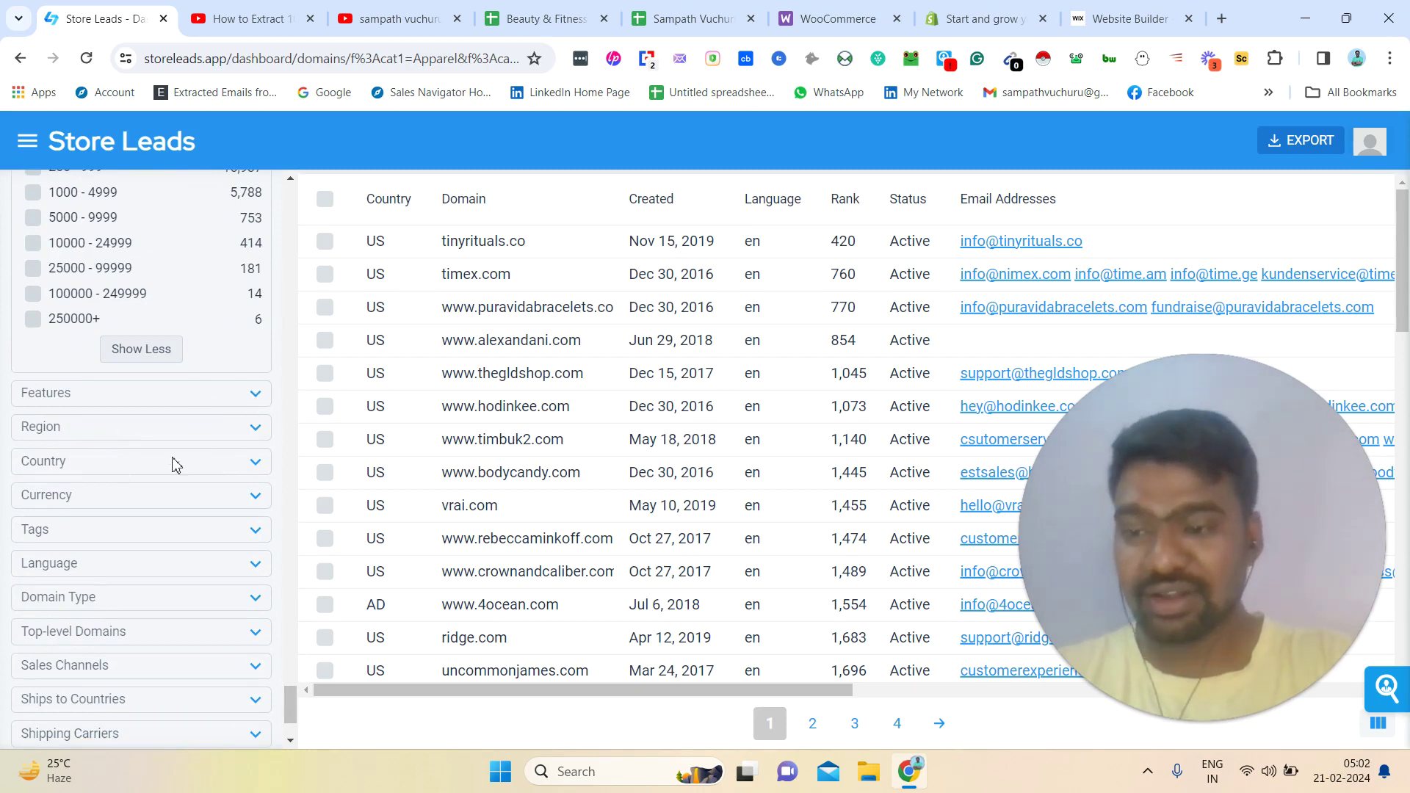
left_click(256, 467)
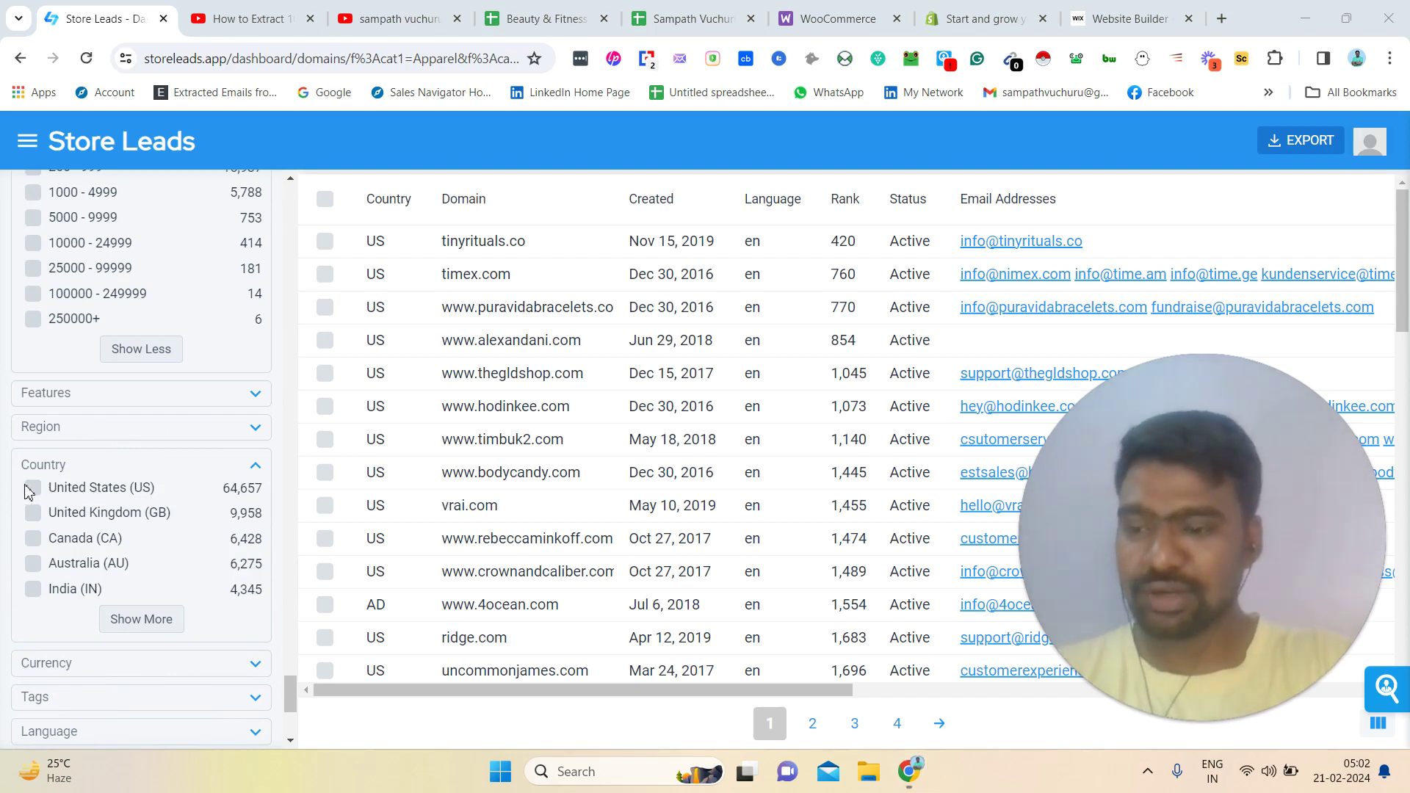
Tick United States (US) under Country, leaving 64,657 Shopify stores, 62,163 active
left_click(88, 497)
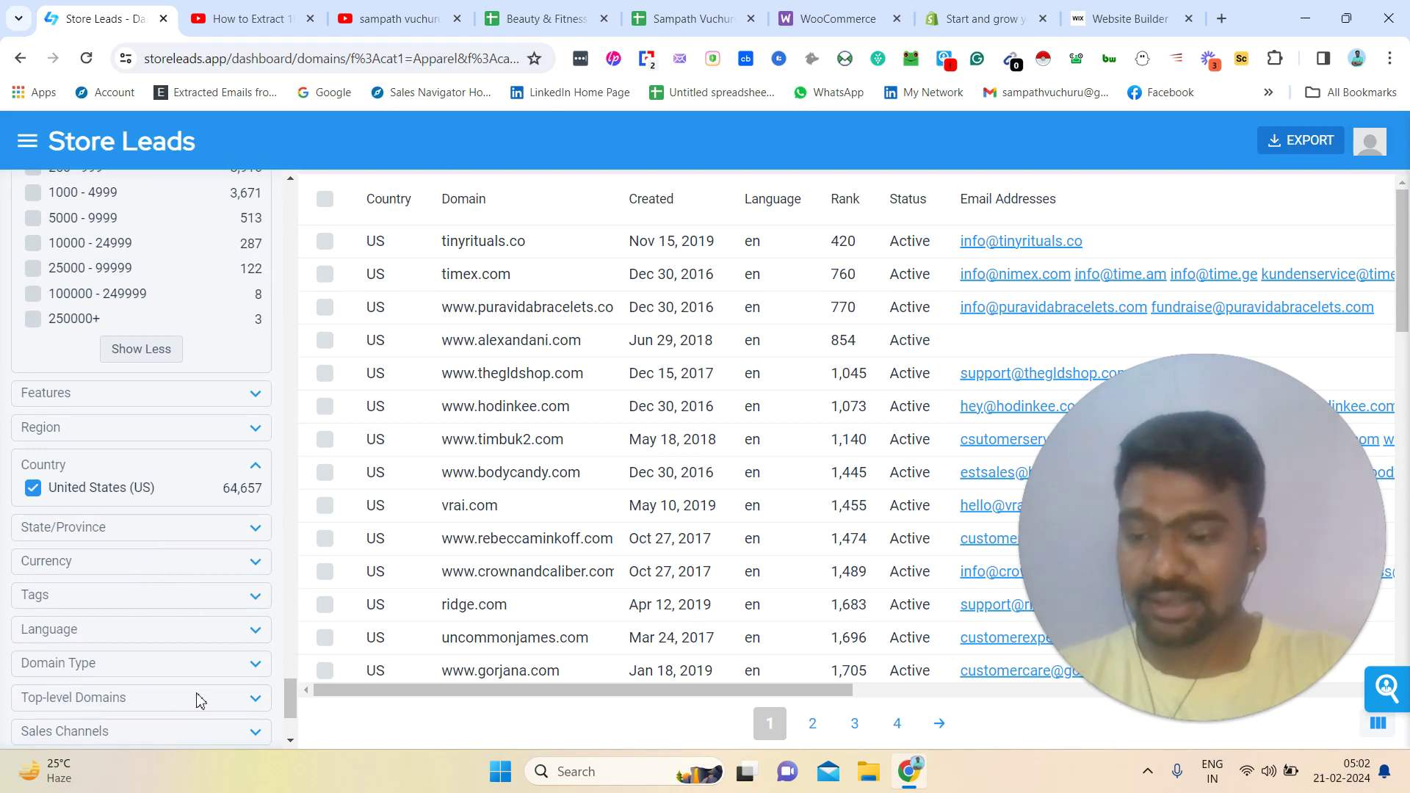
left_click_drag(291, 707, 261, 694)
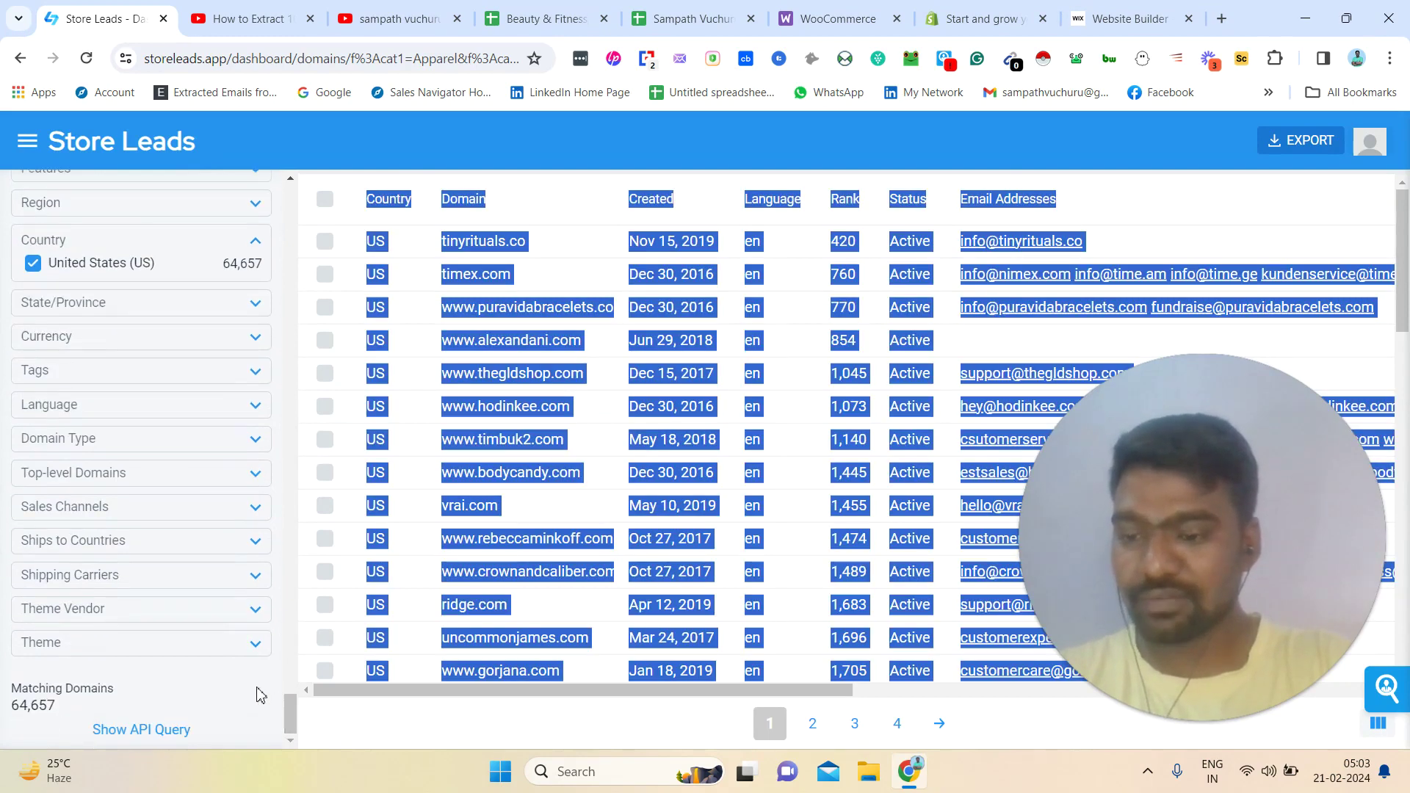
left_click(526, 147)
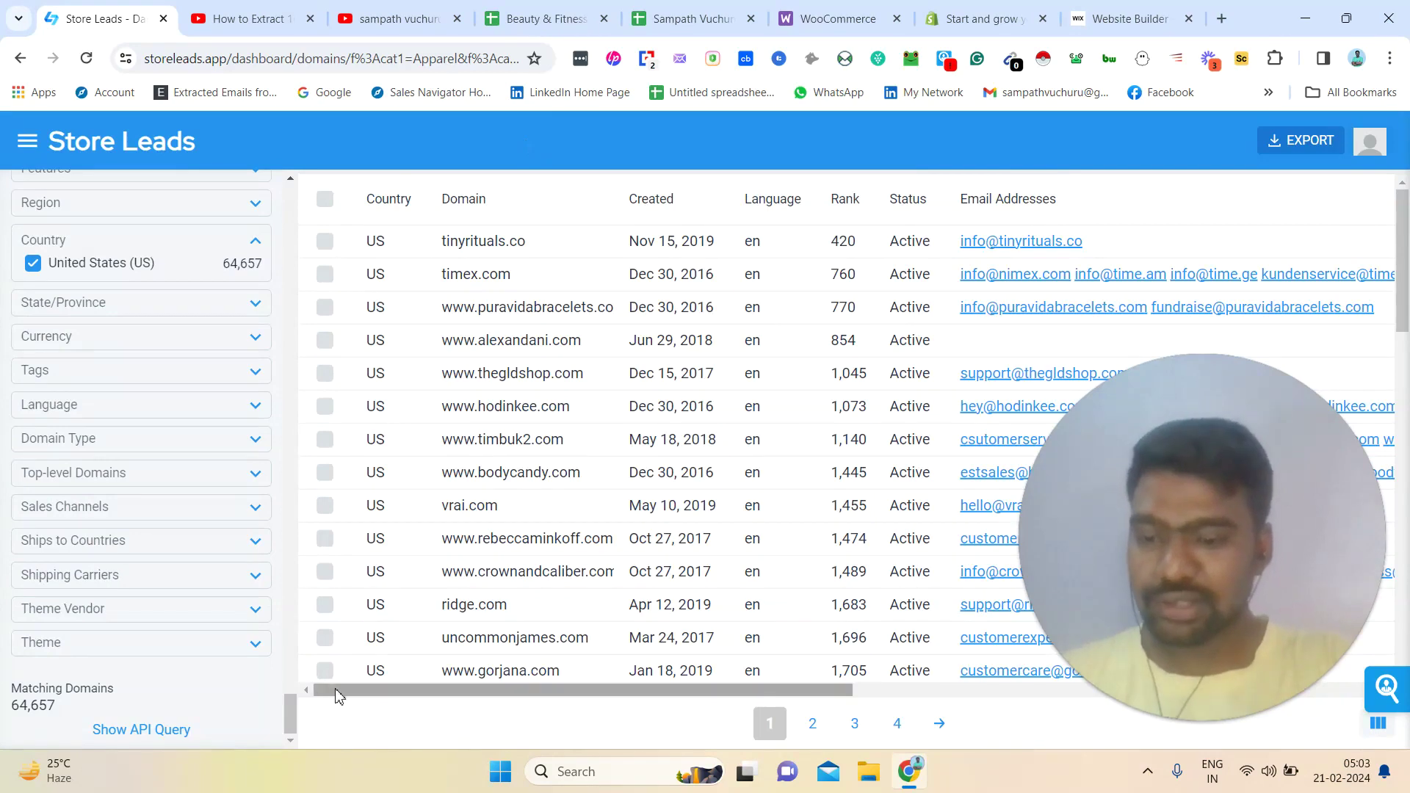
left_click_drag(291, 709, 297, 192)
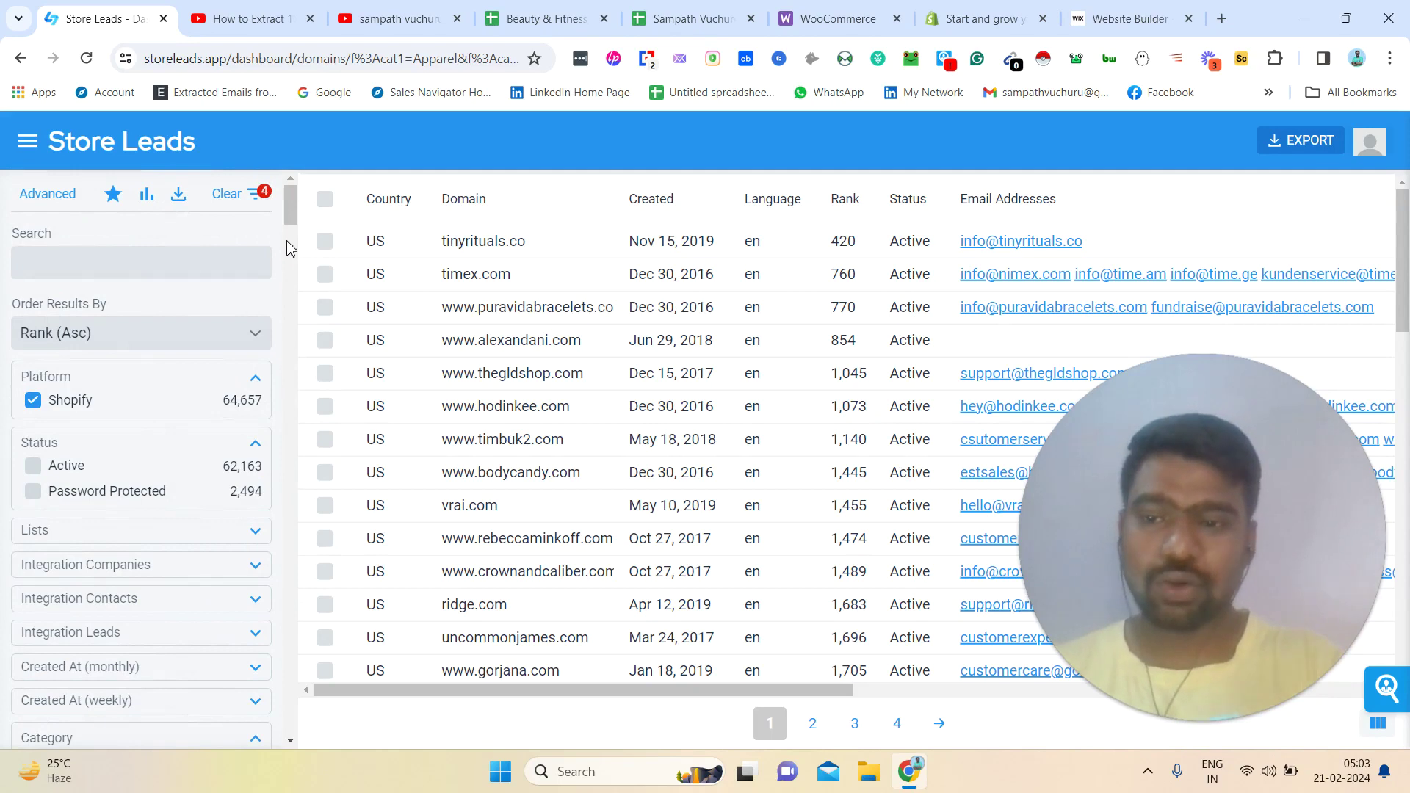
left_click_drag(291, 210, 290, 239)
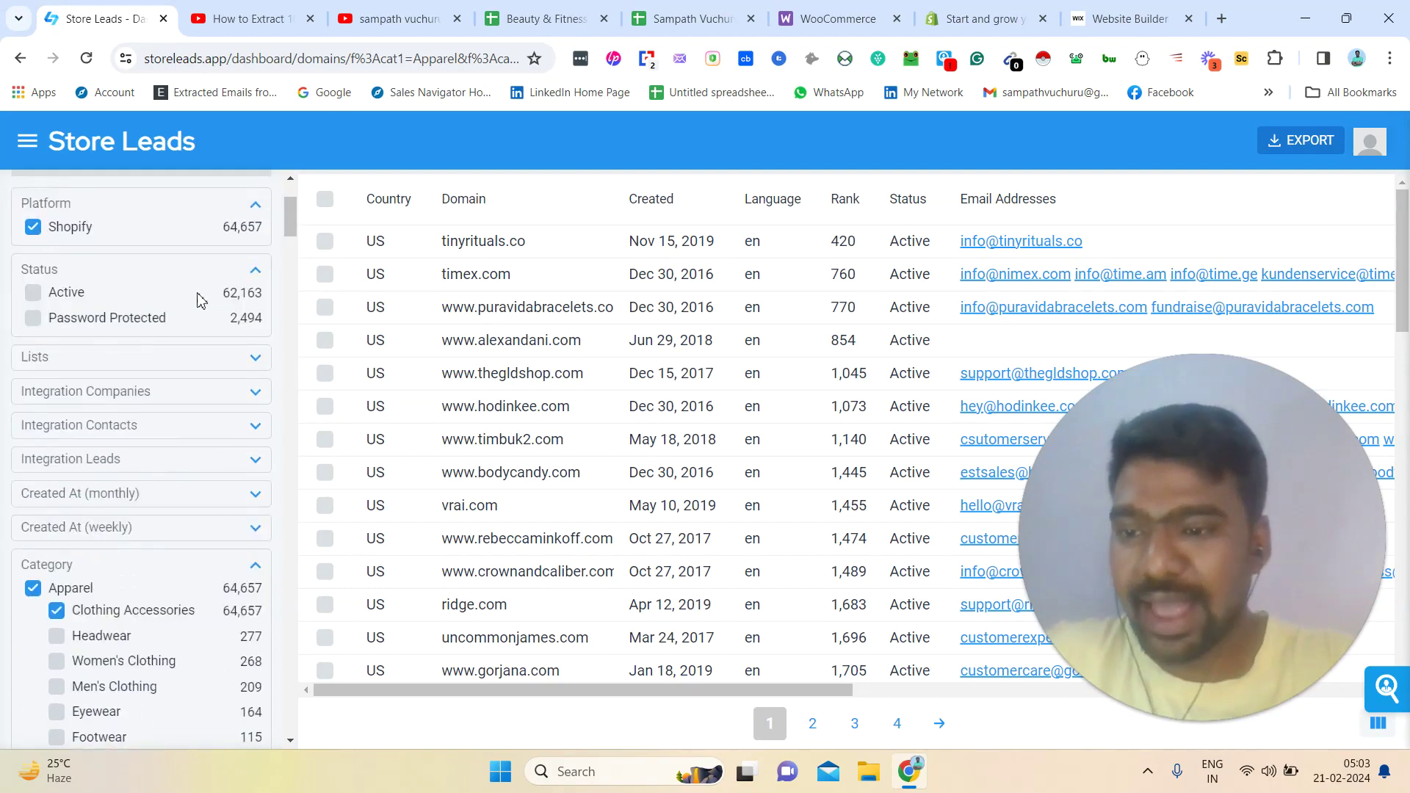
scroll(198, 316, "up", 3)
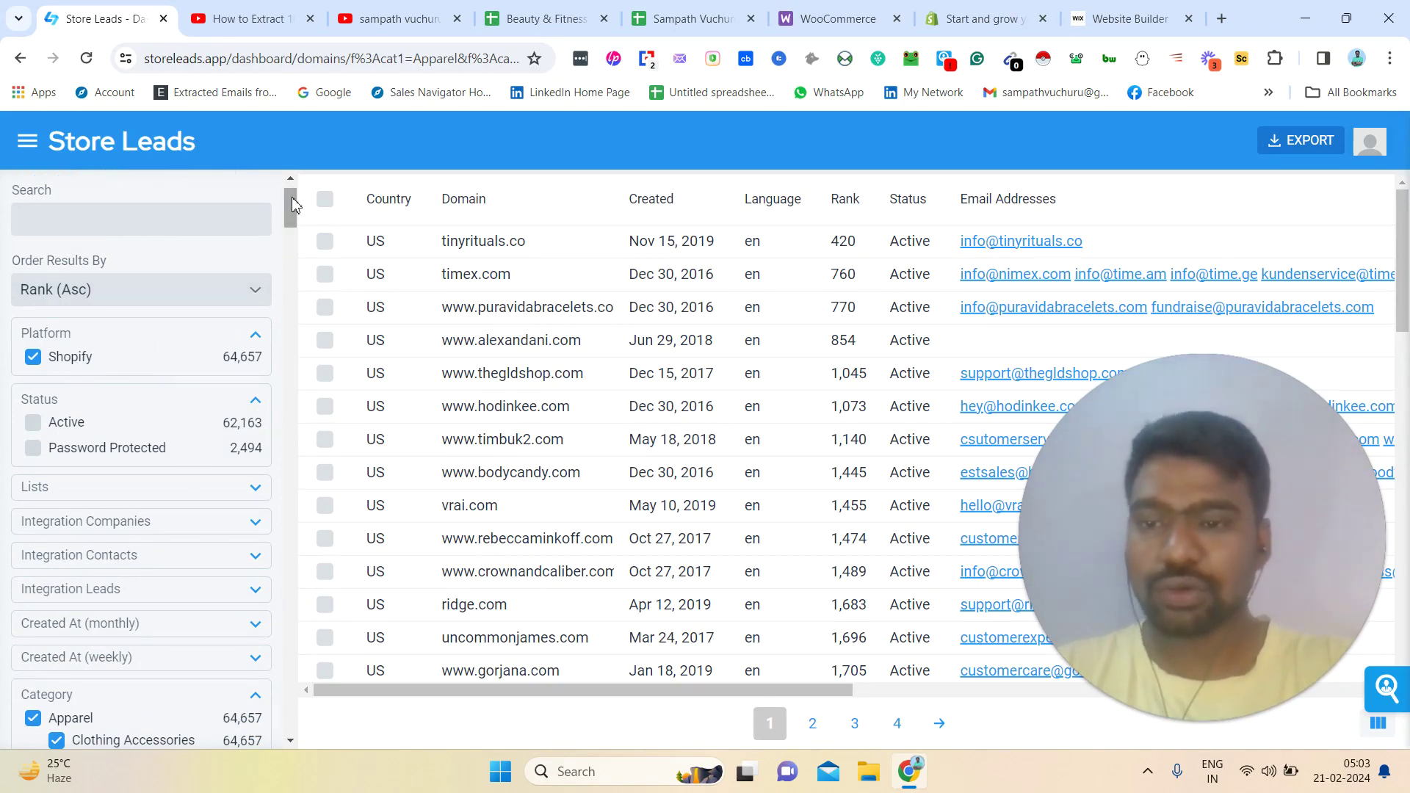
left_click_drag(292, 196, 292, 188)
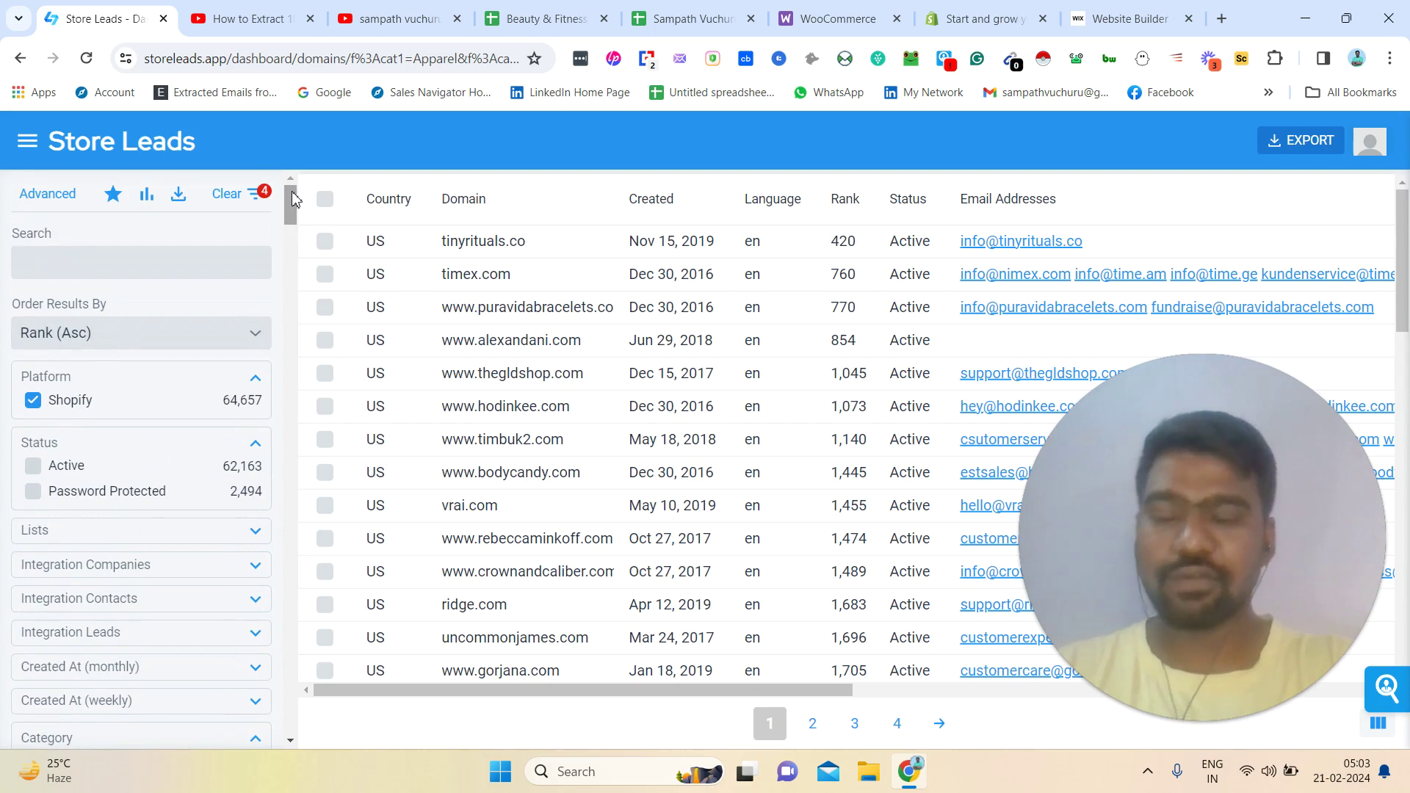
mouse_move(292, 192)
left_mouse_down()
mouse_move(290, 207)
mouse_move(290, 192)
left_mouse_up()
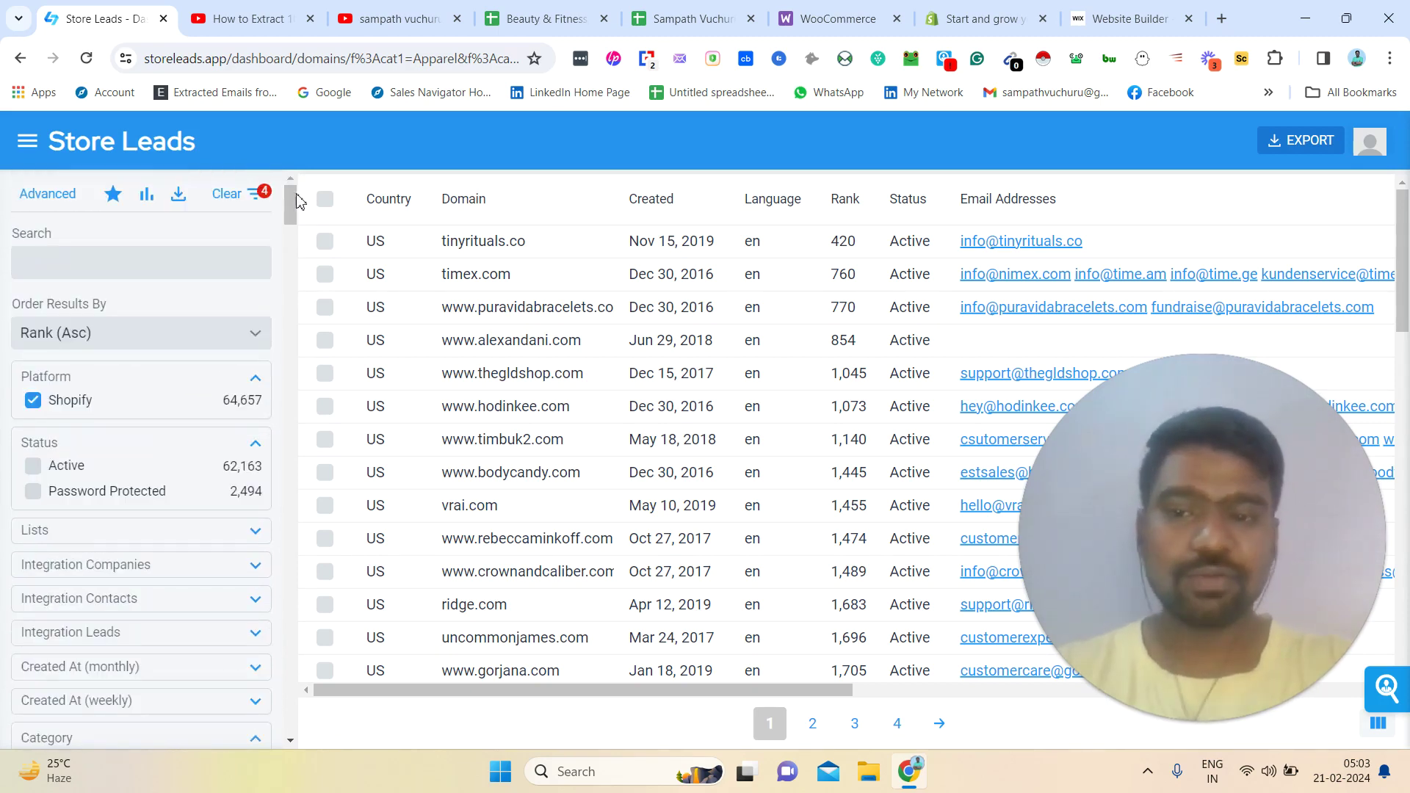
mouse_move(291, 196)
left_mouse_down()
mouse_move(292, 679)
mouse_move(278, 295)
mouse_move(258, 636)
mouse_move(252, 302)
mouse_move(253, 725)
mouse_move(291, 195)
left_mouse_up()
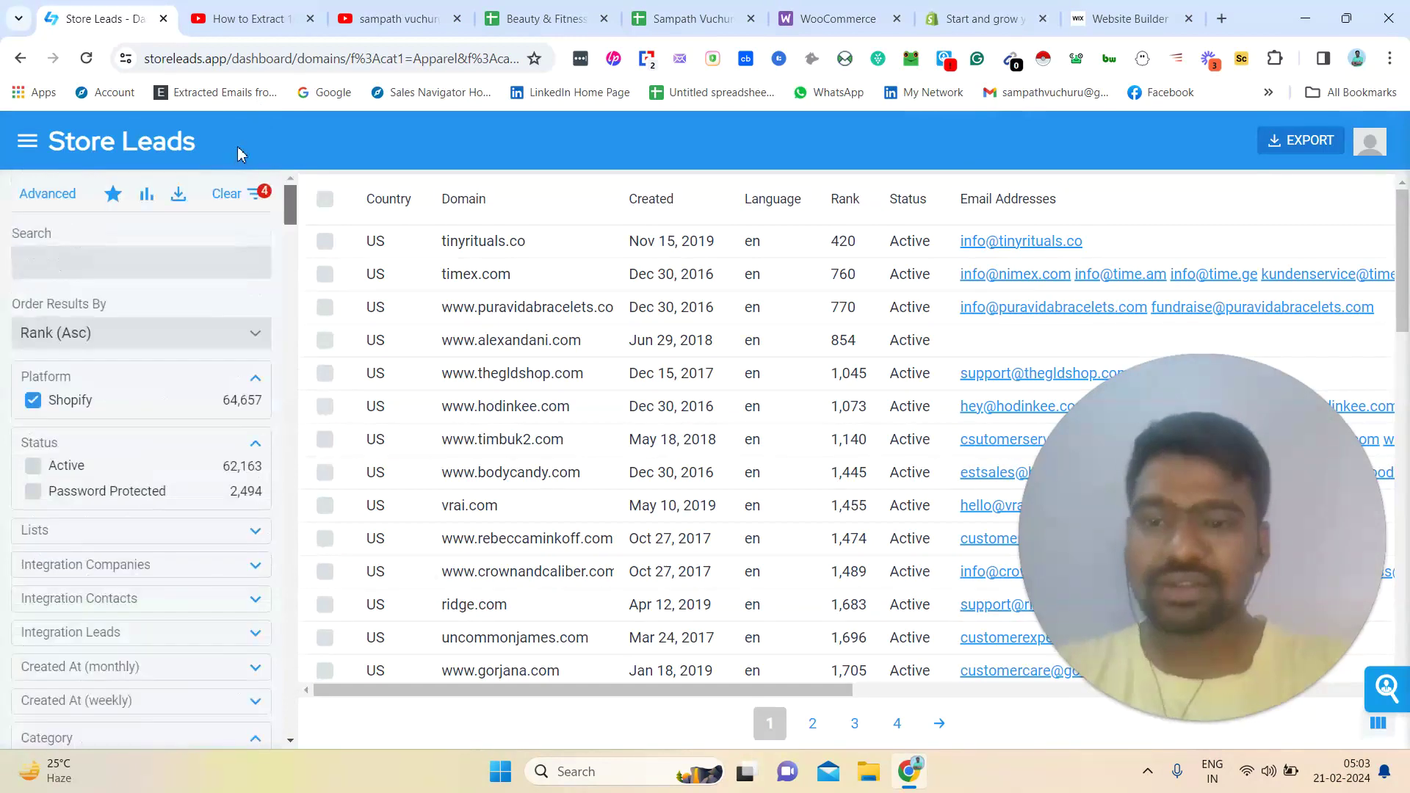
Export the 64,657 filtered stores as a Custom Fields CSV with all 66 standard fields included
left_click(1286, 151)
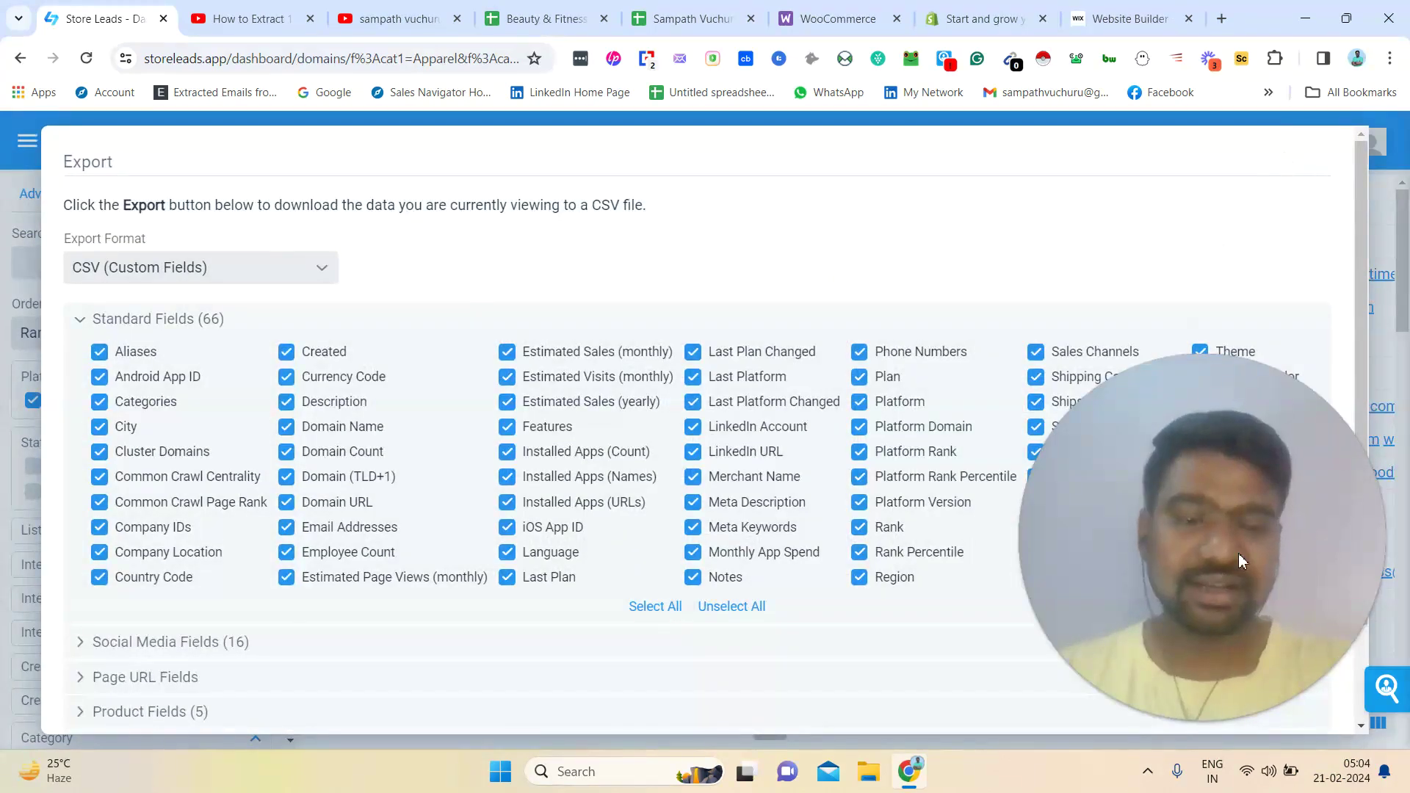
left_click_drag(1206, 546, 908, 478)
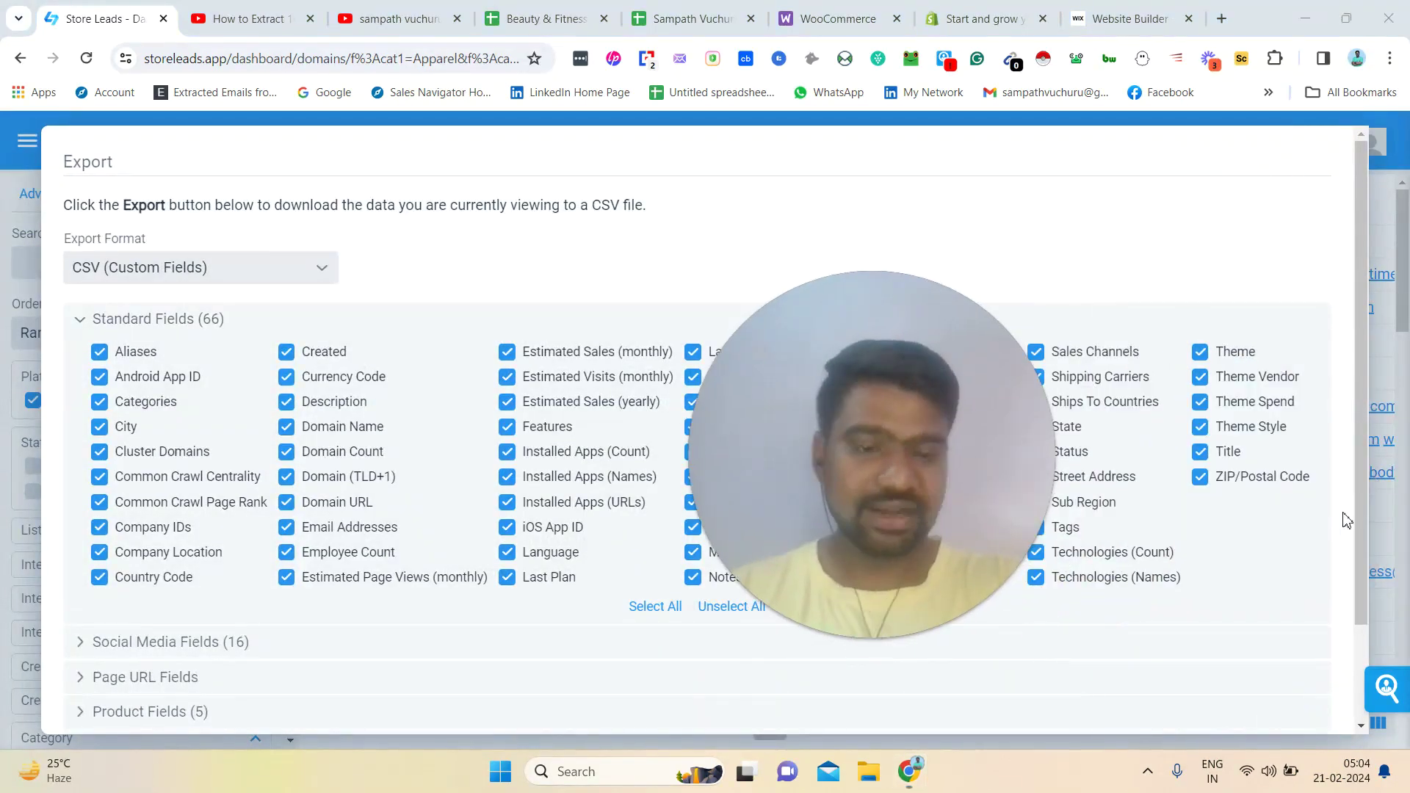
left_click_drag(1364, 507, 1363, 581)
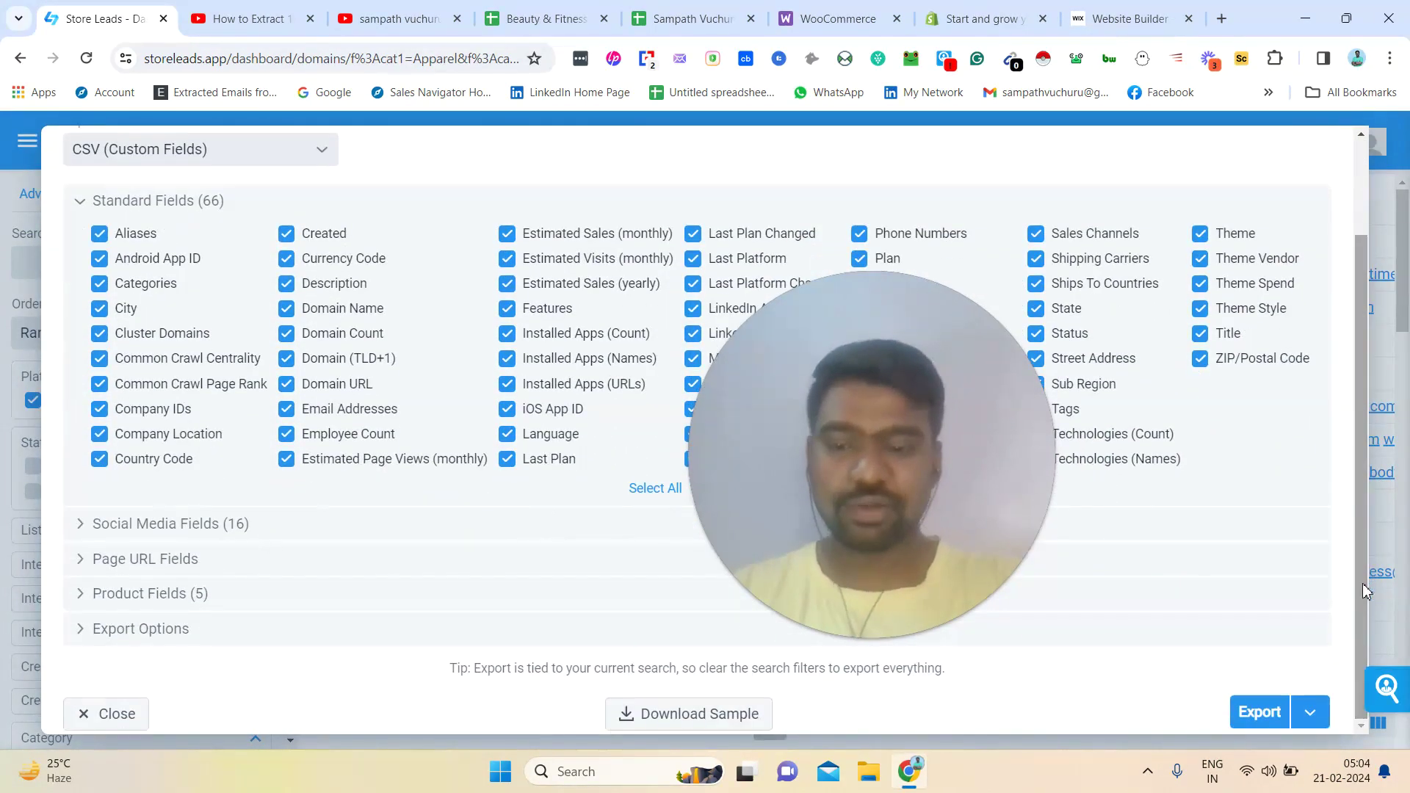
left_click(1260, 712)
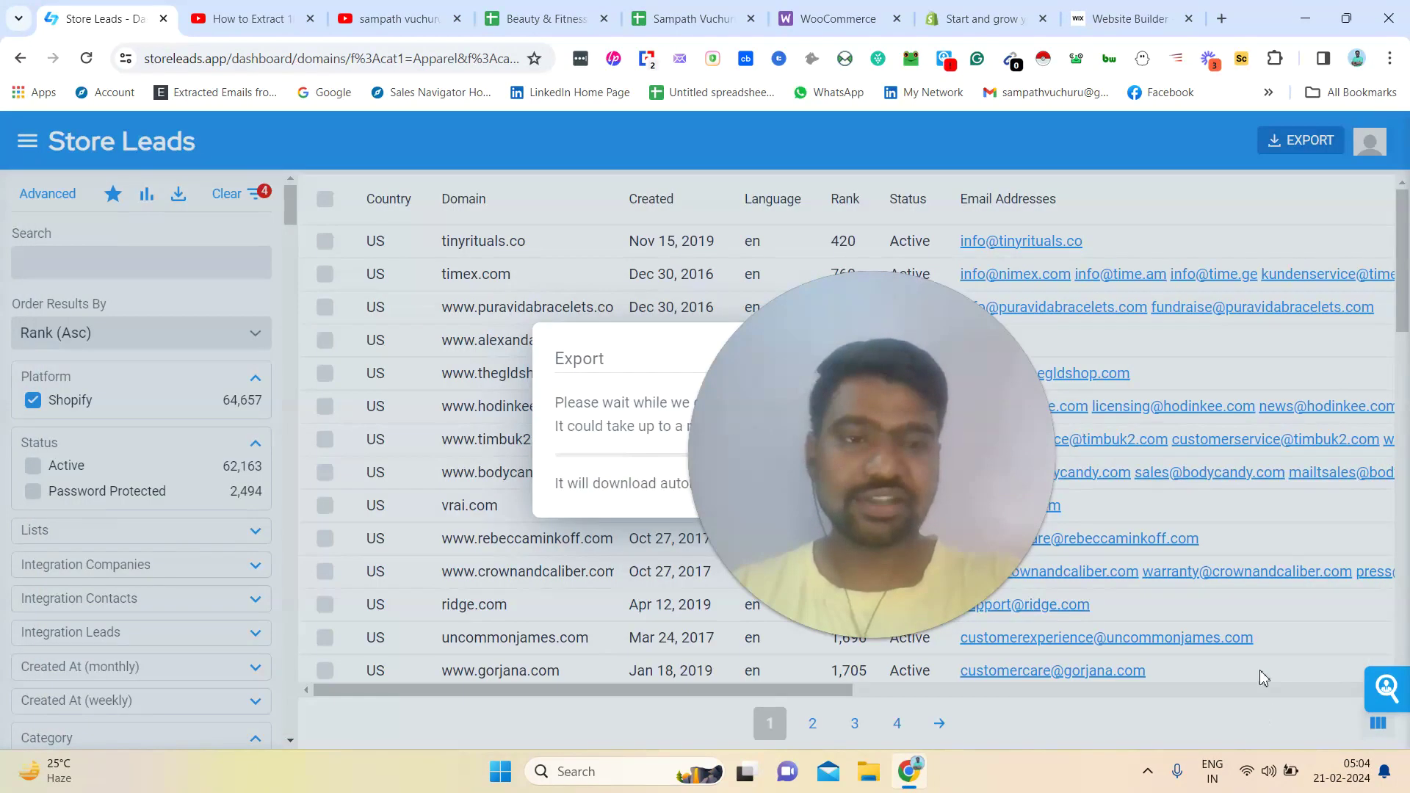